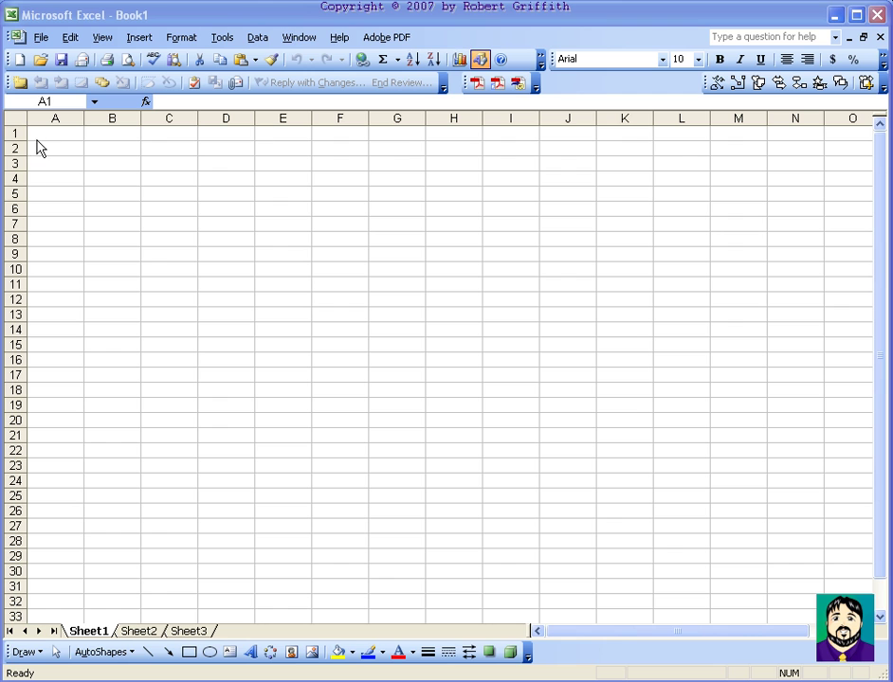
- Select the block of cells from C3 to V22 for the grid
click(99, 146)
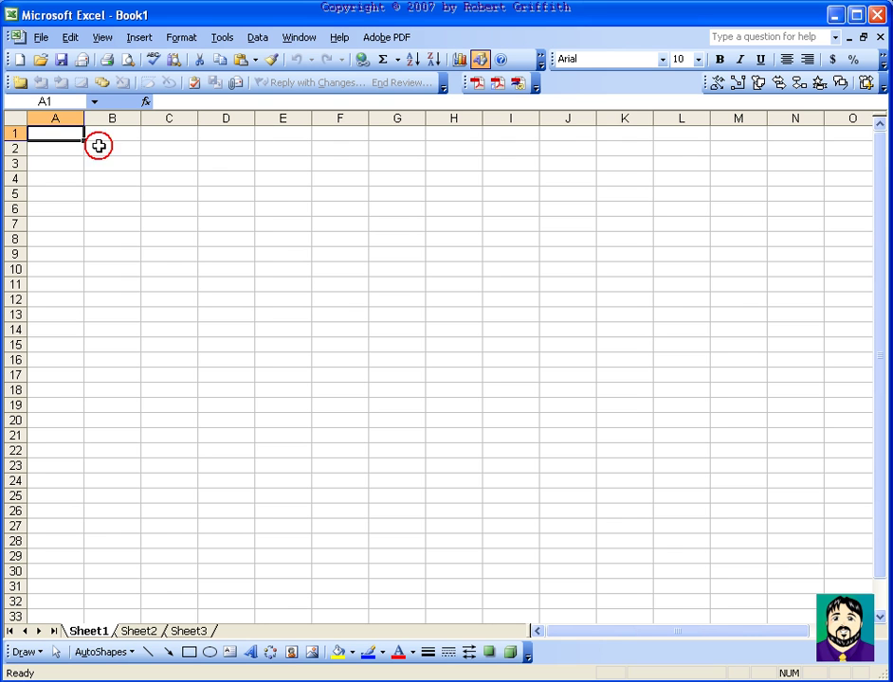
click(164, 153)
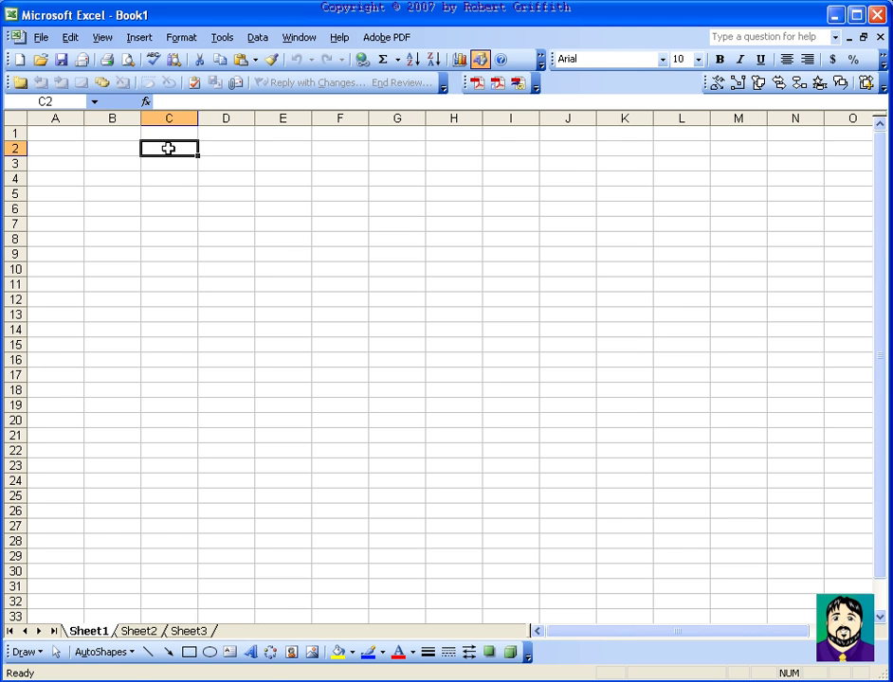
drag(167, 147, 657, 346)
- Apply All Borders from the Formatting toolbar to every cell in C3:V22
drag(758, 631, 643, 604)
scroll(611, 464, up, 3)
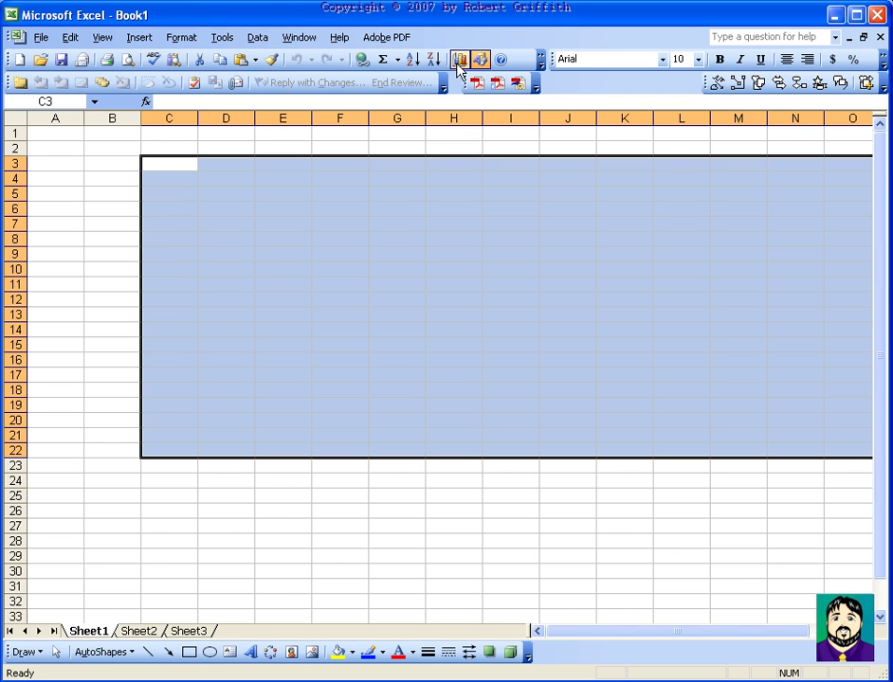
click(884, 61)
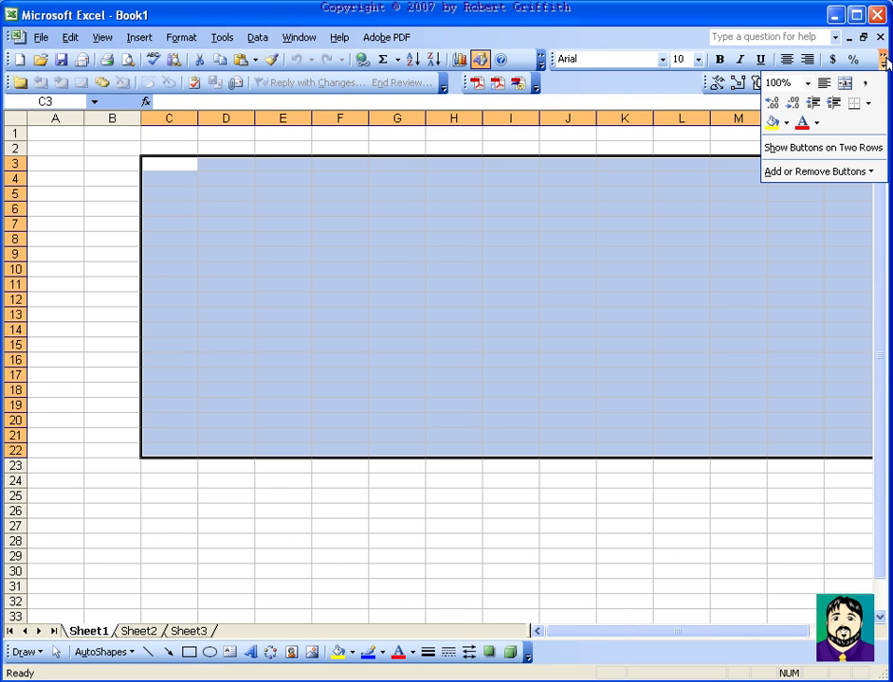
click(869, 103)
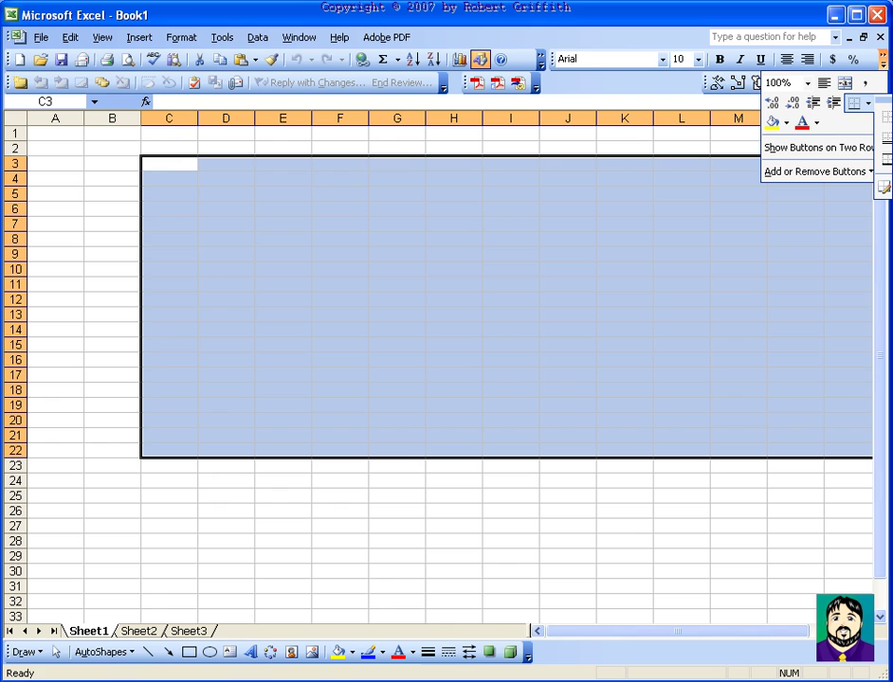
click(887, 159)
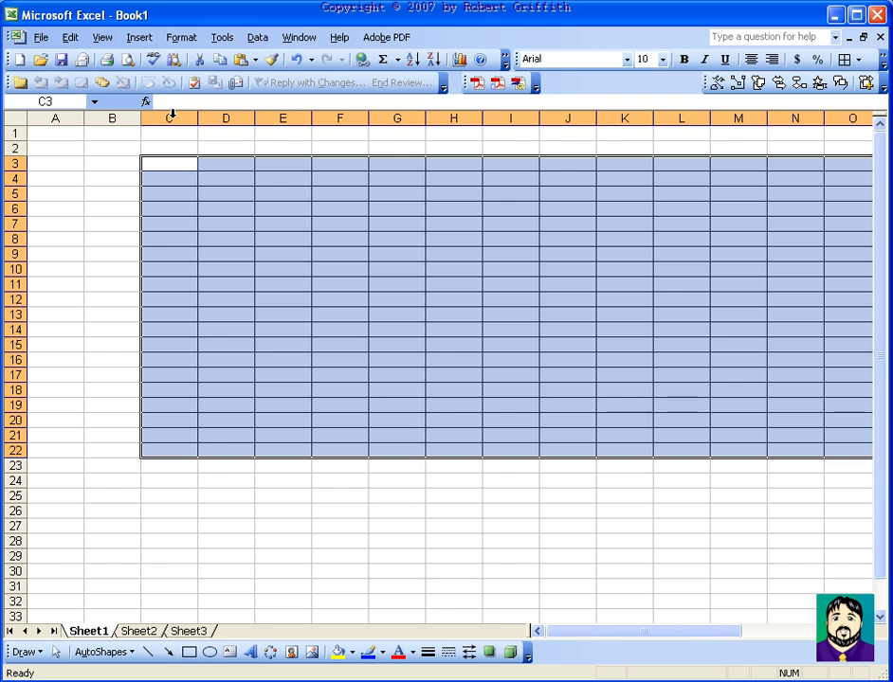
- Set columns C through V to a column width of 2.5
drag(172, 115, 700, 117)
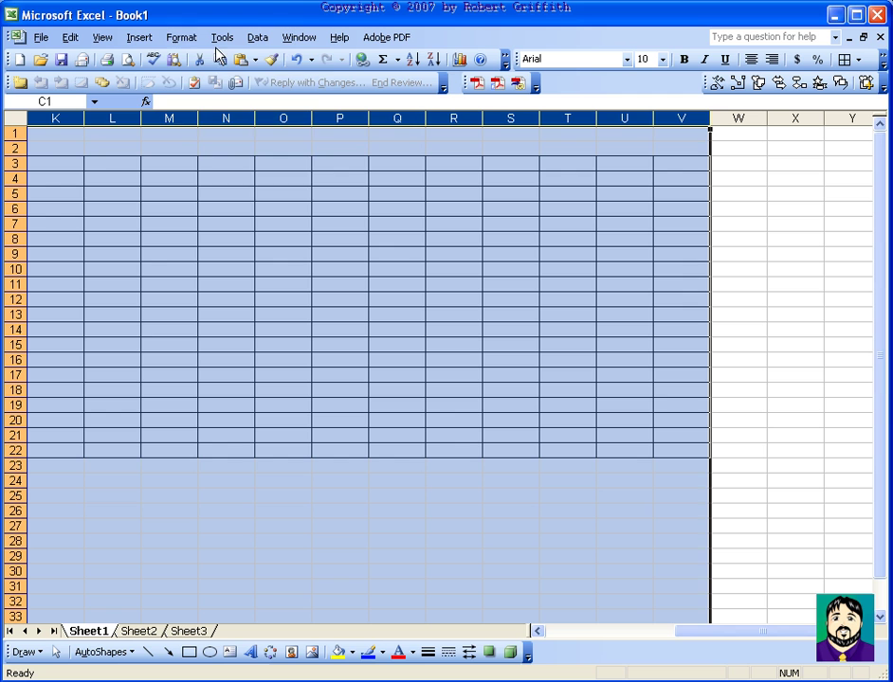
click(181, 38)
mouse_move(262, 100)
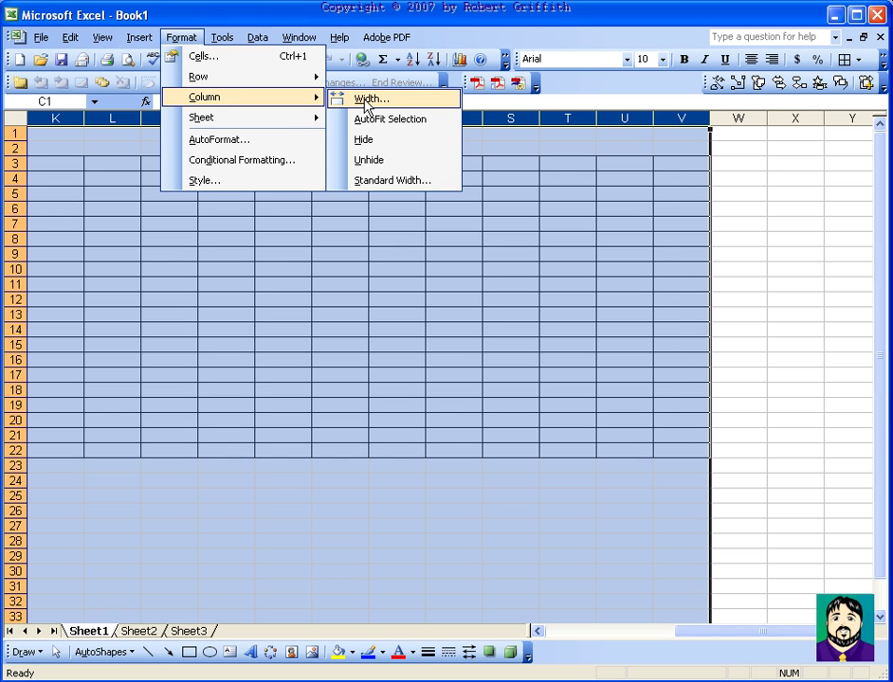
click(366, 100)
text(2.5)
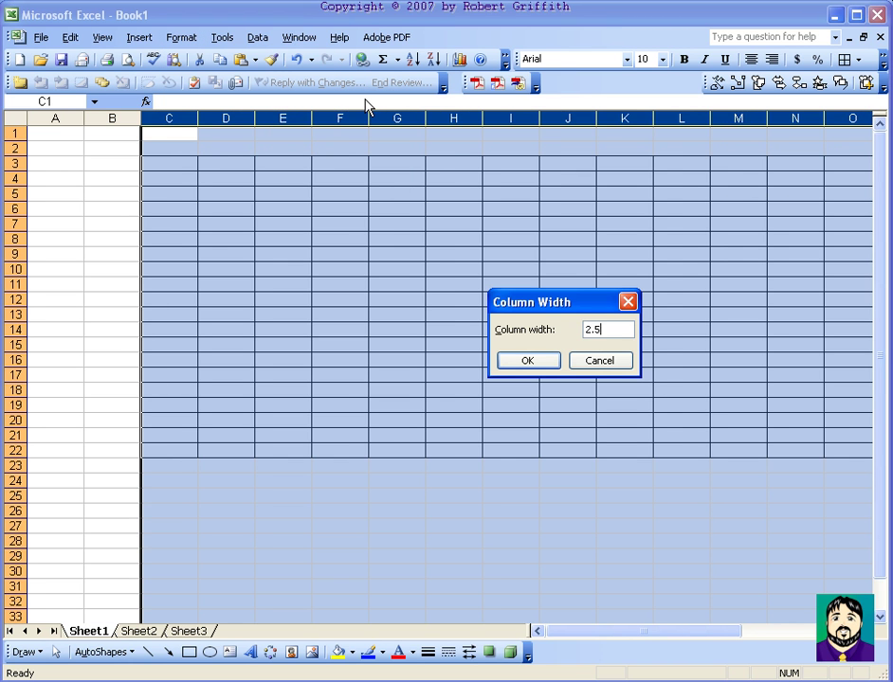
key(Return)
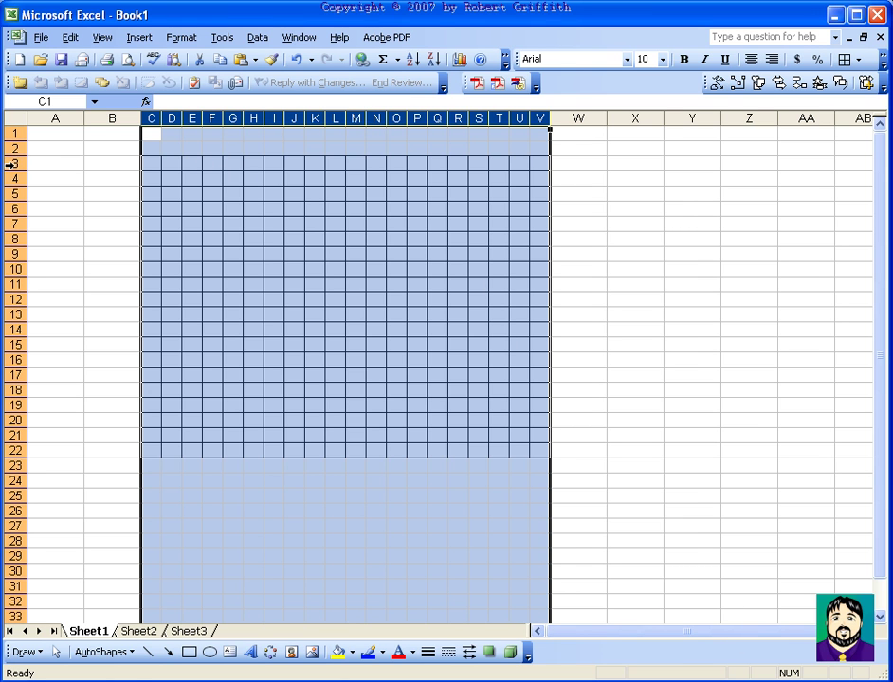
- Set rows 3 to 22 to a row height of 16.5, then deselect to view the grid
drag(12, 163, 85, 452)
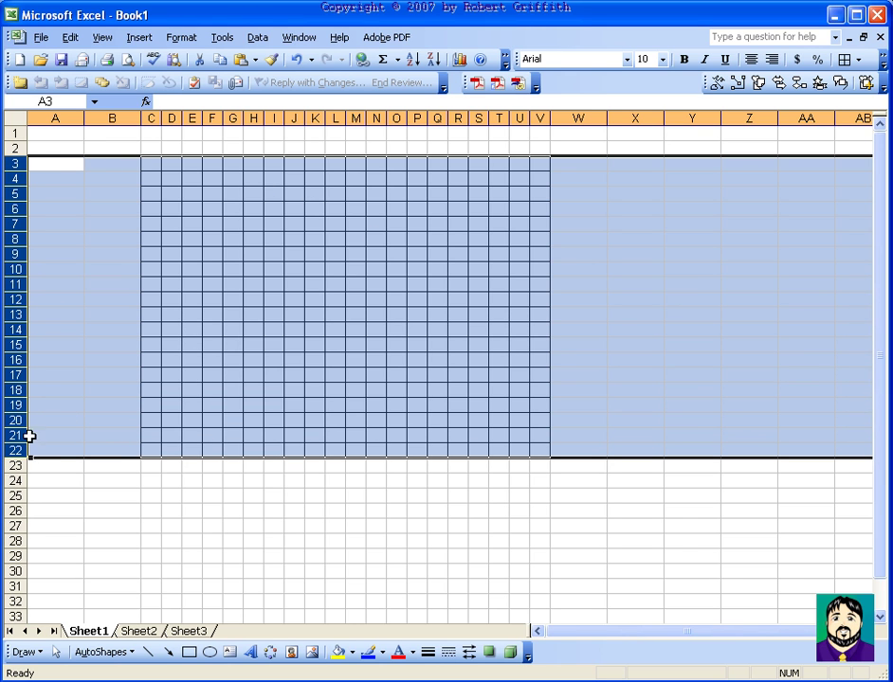
click(176, 38)
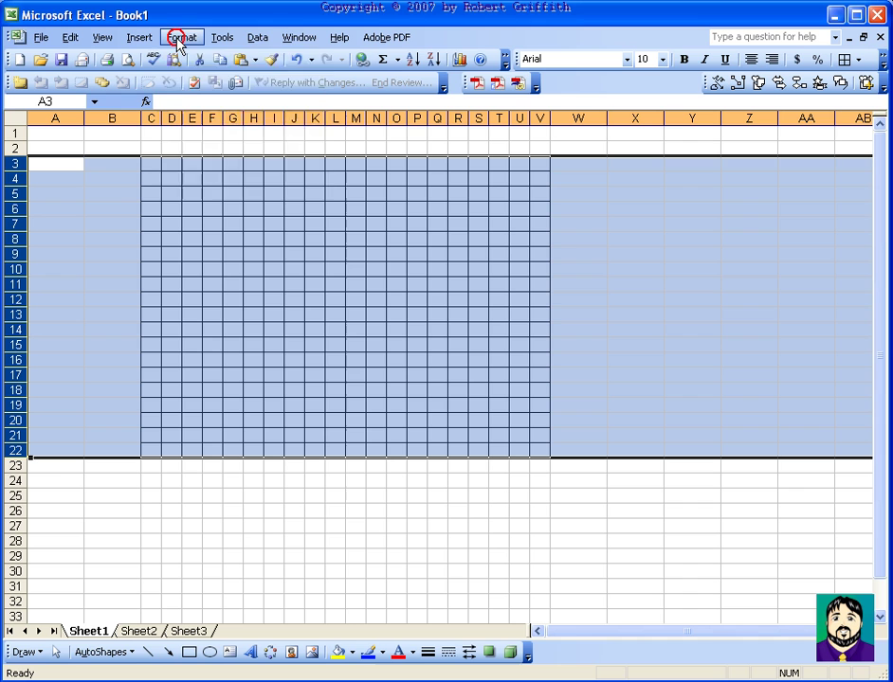
mouse_move(296, 78)
click(369, 82)
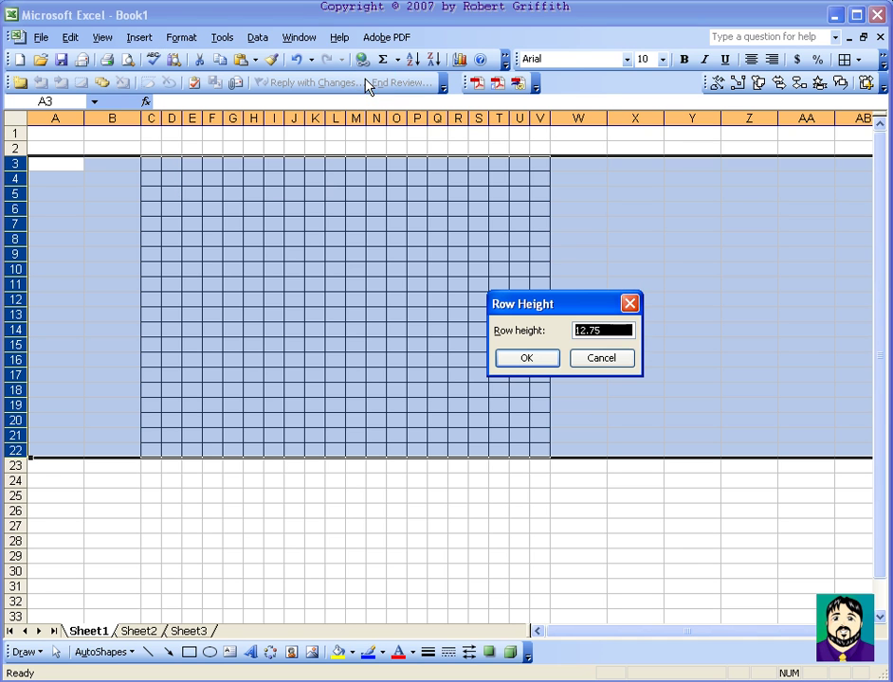
text(16)
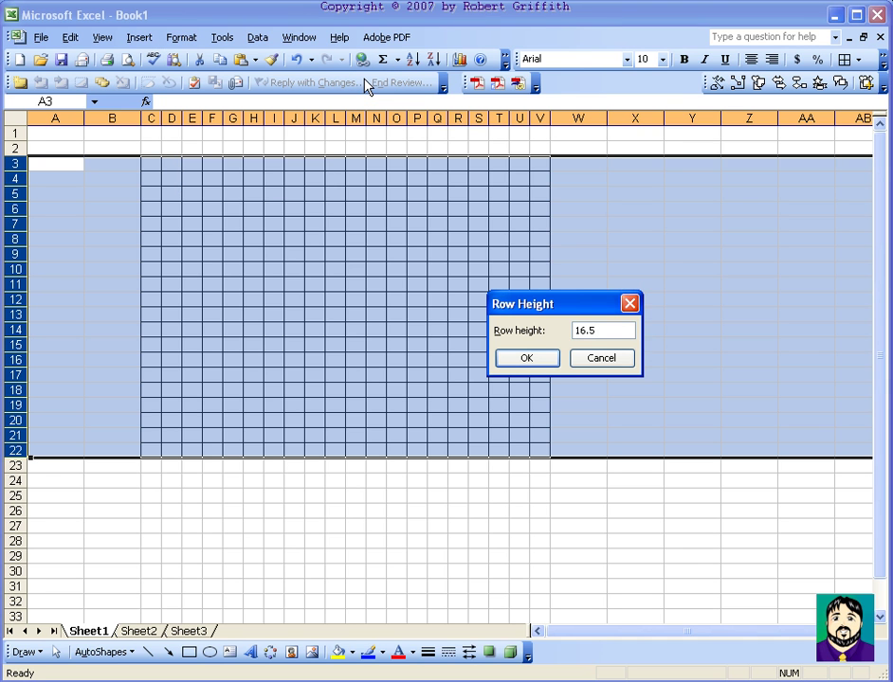
key(Return)
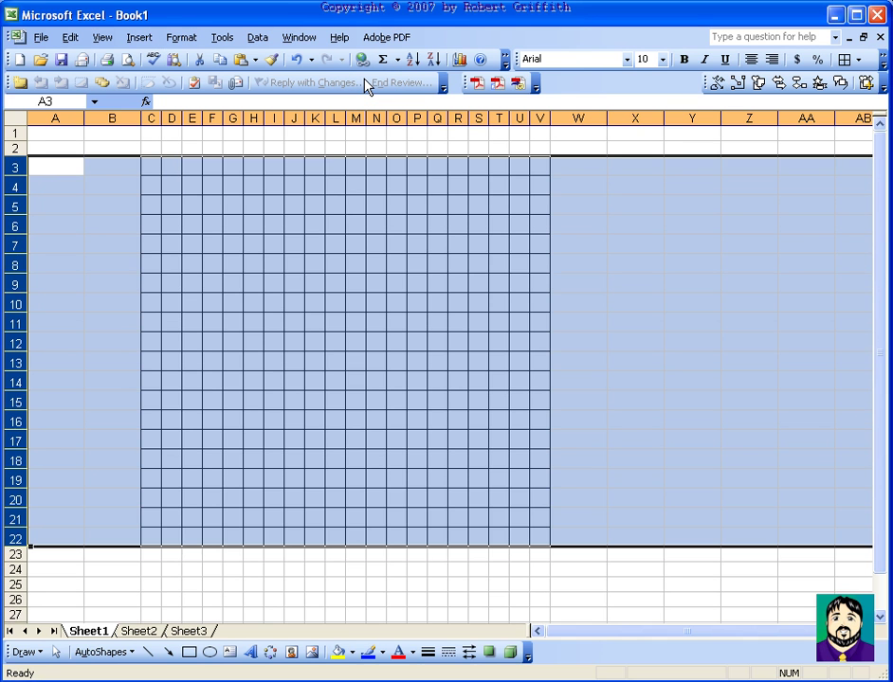
click(647, 163)
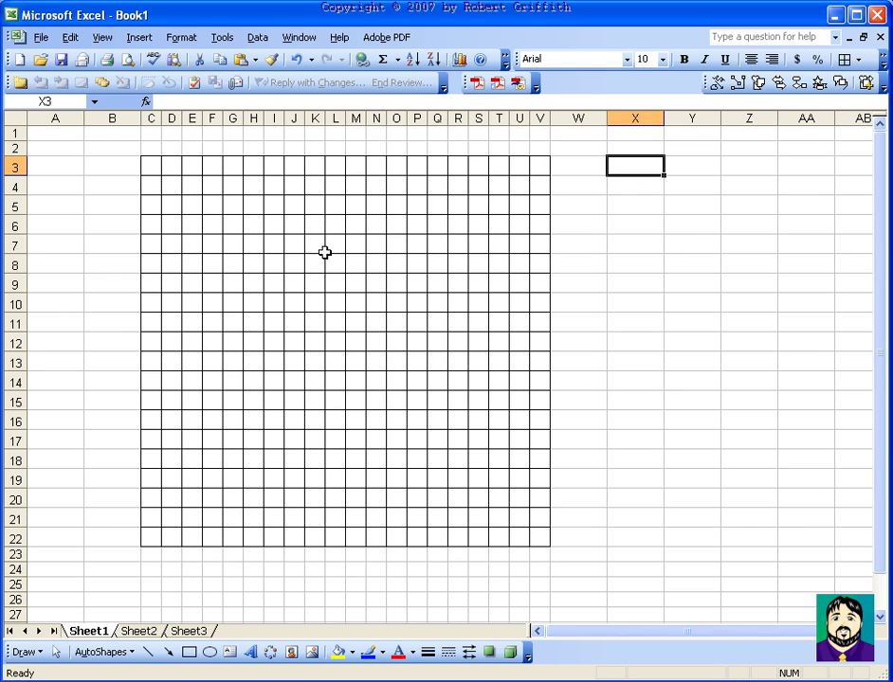
- Give the block C3:G7 a Thick Box Border and reselect it
drag(151, 167, 231, 264)
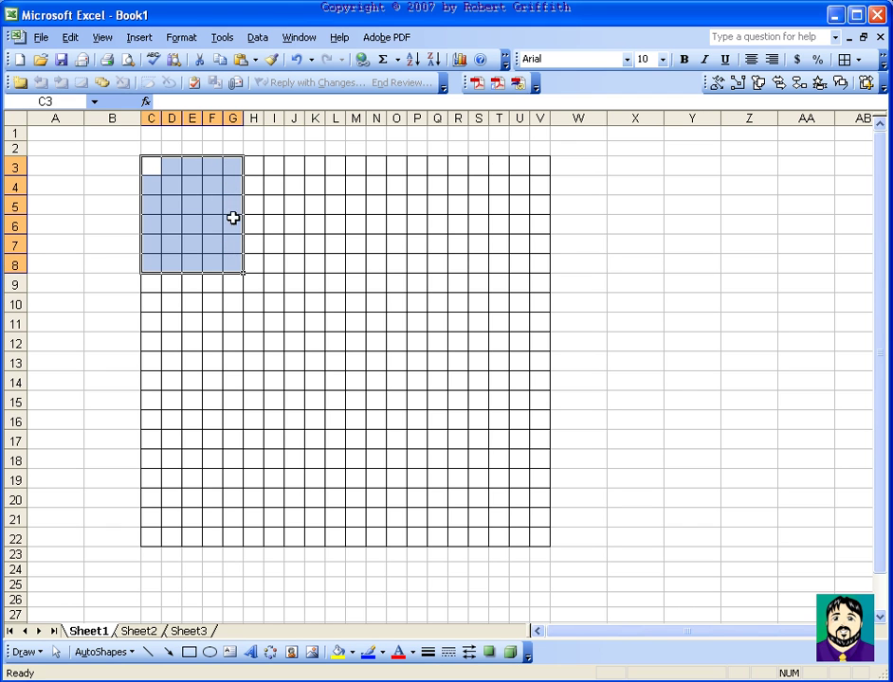
drag(149, 167, 227, 244)
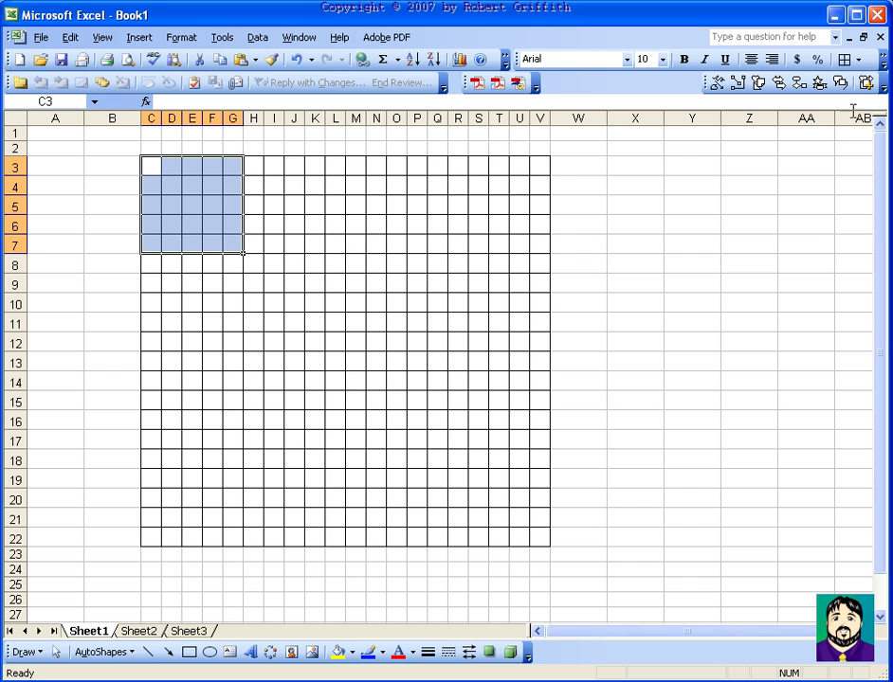
click(857, 58)
click(889, 135)
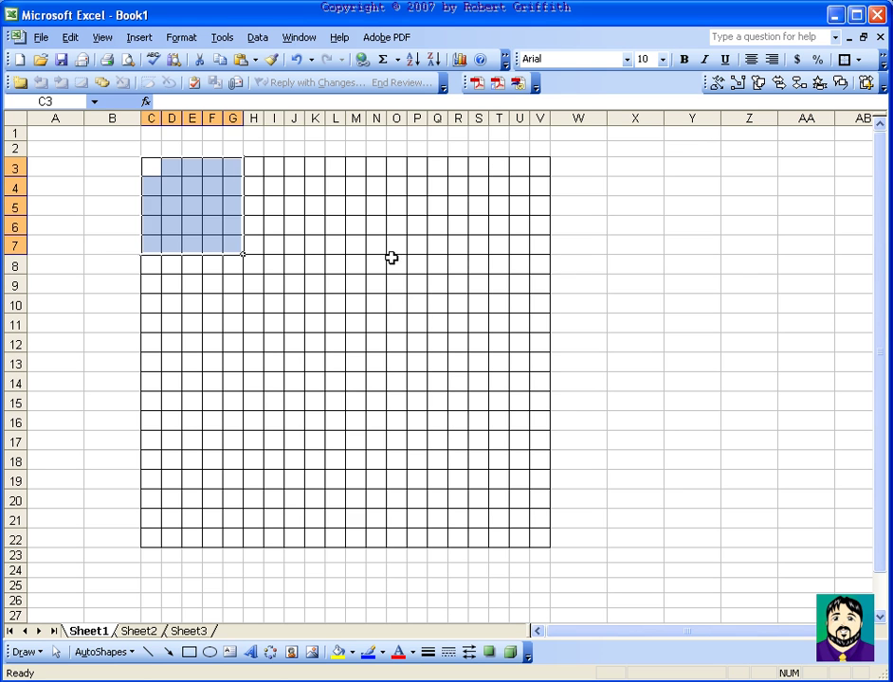
click(353, 285)
drag(151, 168, 233, 246)
- Copy the outlined C3:G7 block and paste it at H3, M3 and R3
key(ctrl+c)
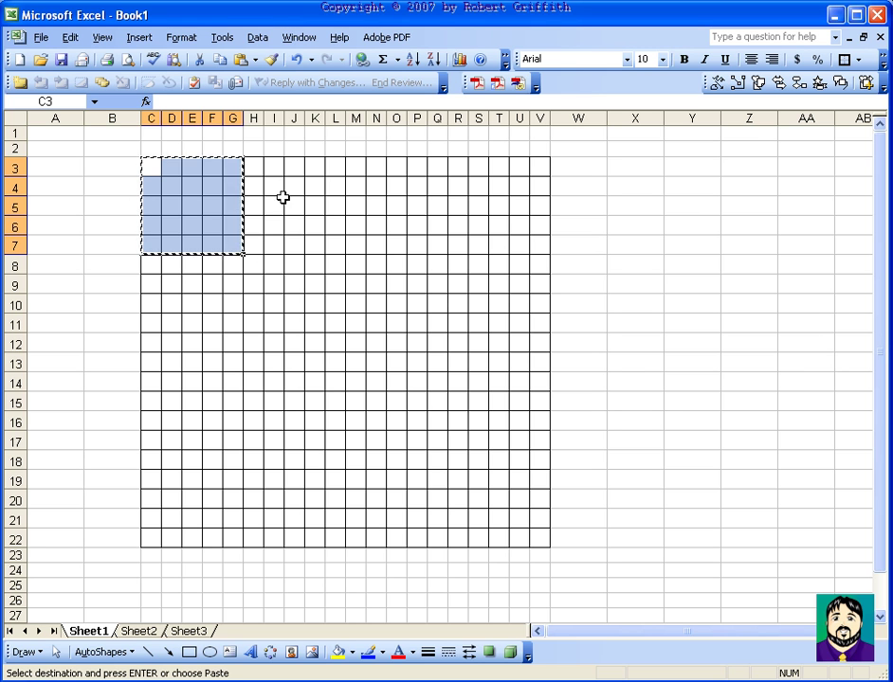
click(255, 167)
key(ctrl+v)
click(359, 168)
key(ctrl+v)
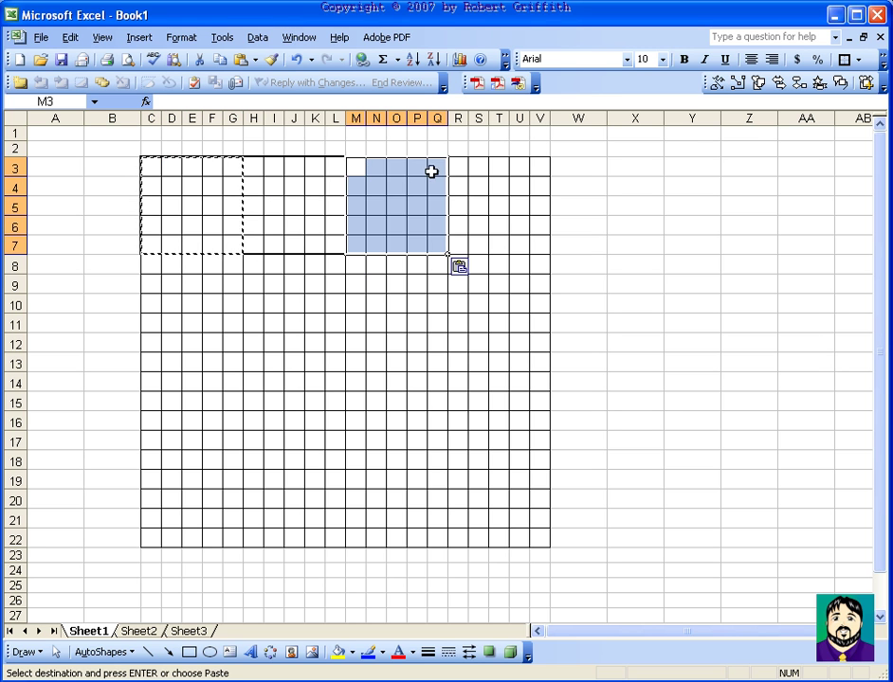
click(457, 167)
key(ctrl+v)
- Paste the outlined block at C8, H8, M8 and R8
click(149, 266)
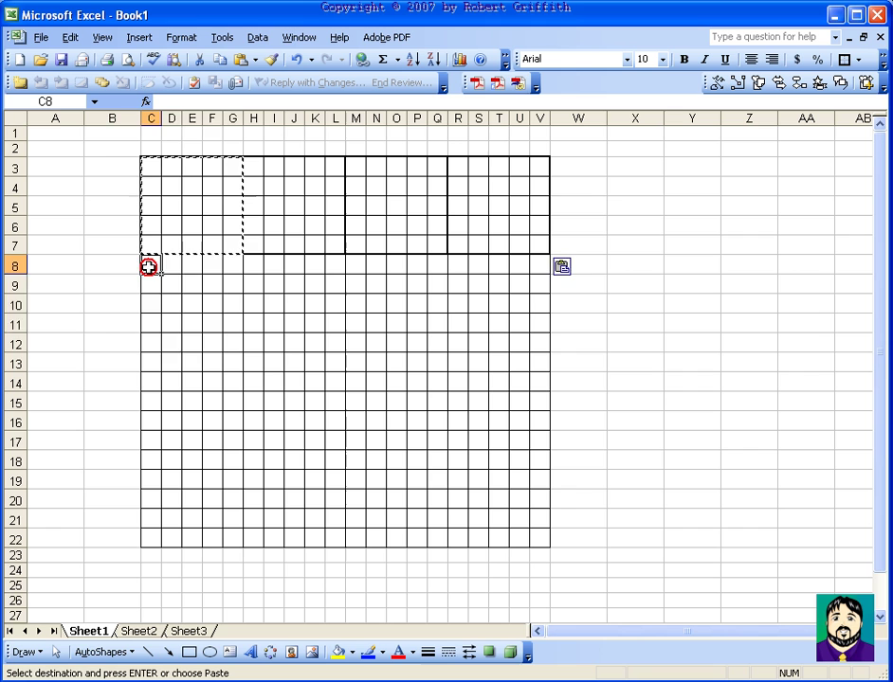
key(ctrl+v)
click(254, 267)
key(ctrl+v)
click(353, 267)
key(ctrl+v)
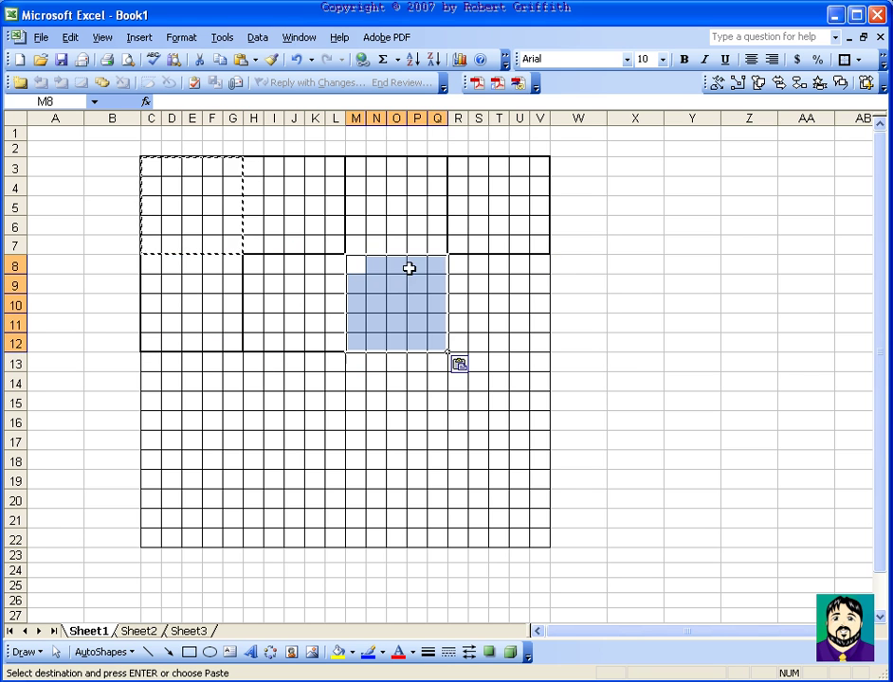
click(460, 267)
key(ctrl+v)
- Paste the outlined block at C13, H13, M13 and R13
click(149, 362)
key(ctrl+v)
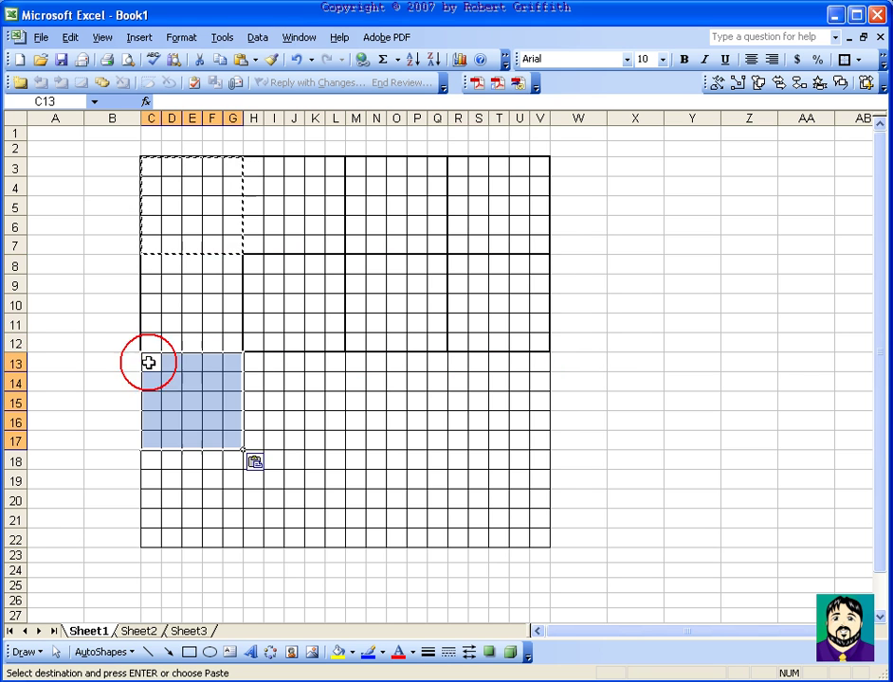
click(255, 366)
key(ctrl+v)
click(361, 366)
key(ctrl+v)
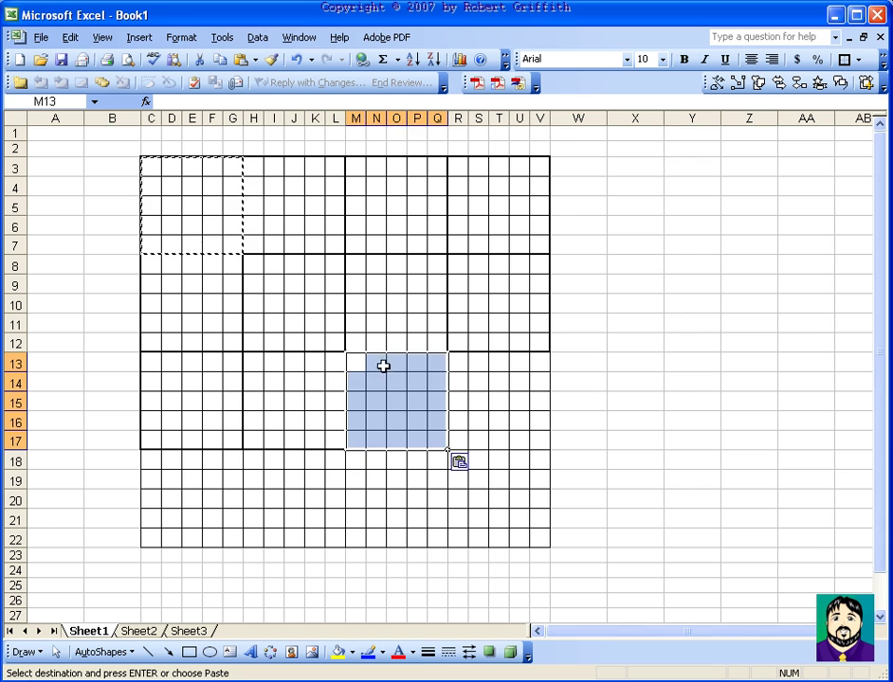
click(464, 365)
key(ctrl+v)
- Paste the block at C18, H18, M18 and R18, then clear the copy marquee
click(157, 468)
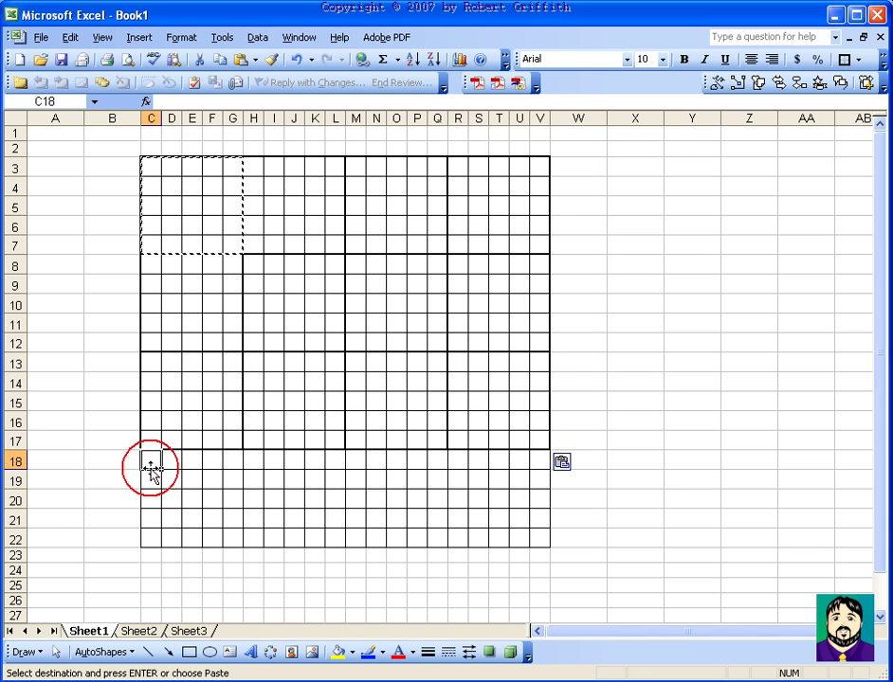
key(ctrl+v)
click(253, 463)
key(ctrl+v)
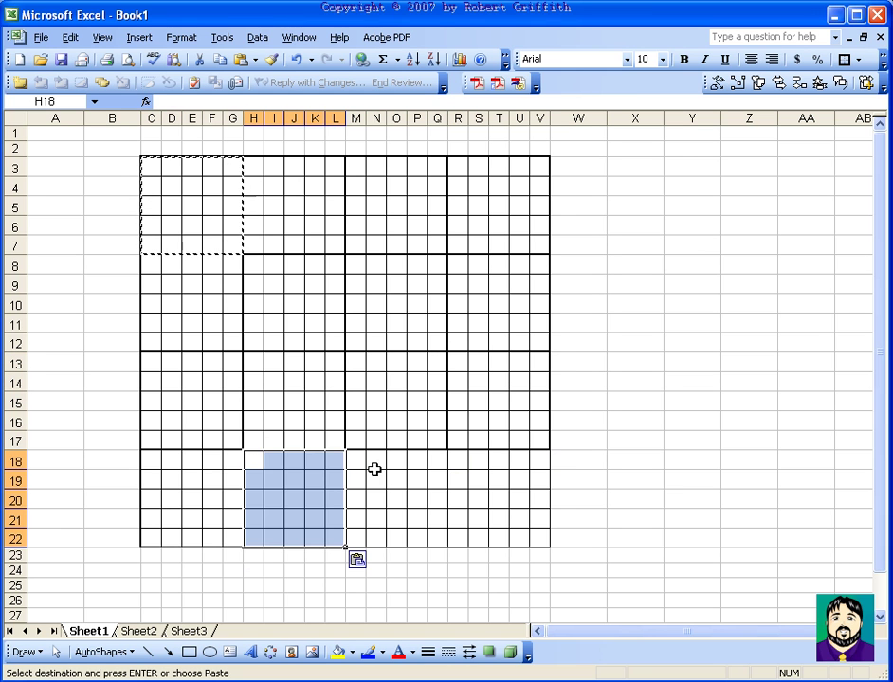
click(356, 461)
key(ctrl+v)
click(456, 461)
key(ctrl+v)
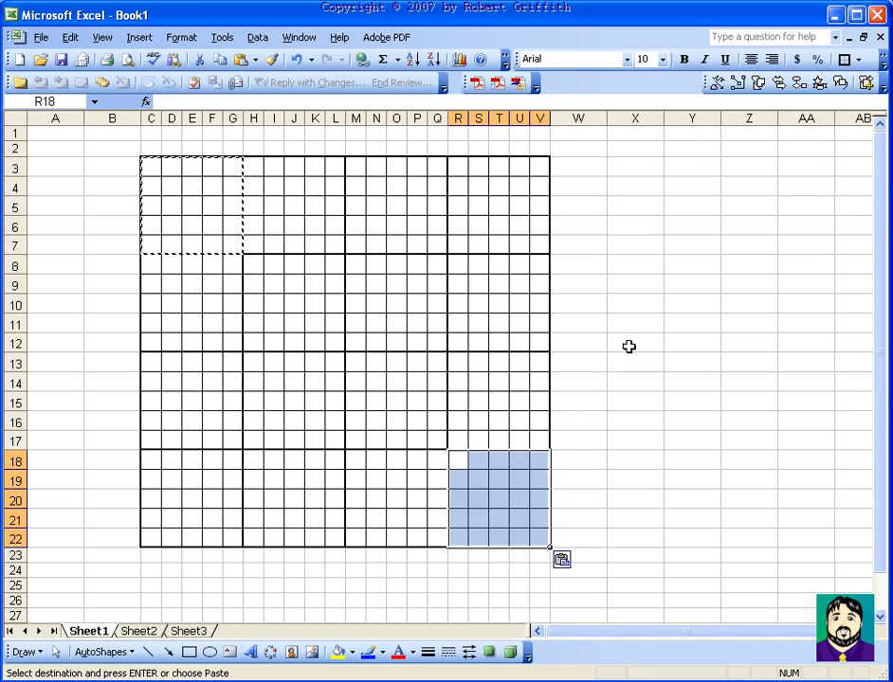
click(628, 345)
key(Escape)
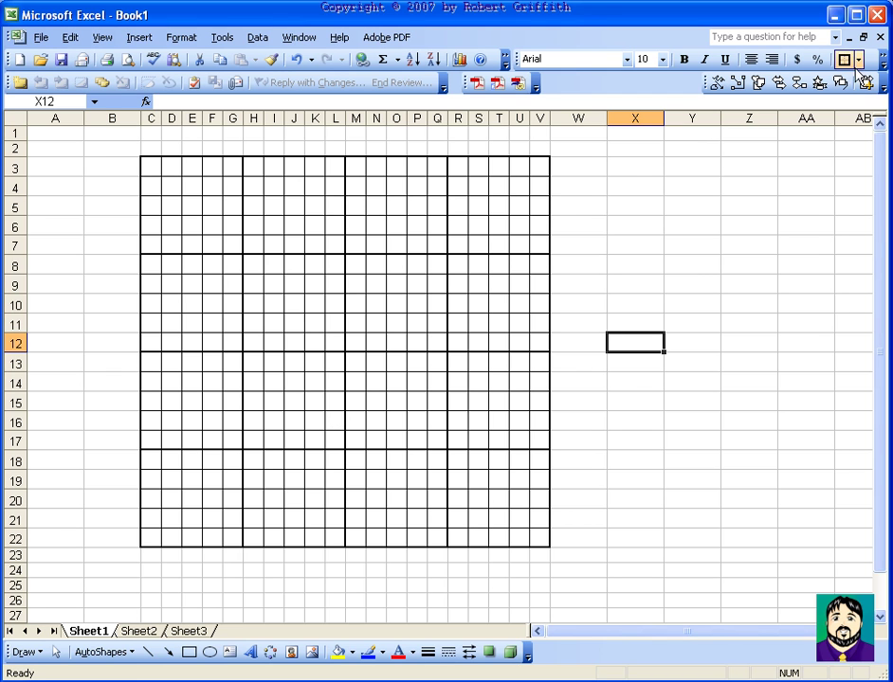
- Draw a double-headed arrow line vertically down column M from row 2 to row 24
click(170, 653)
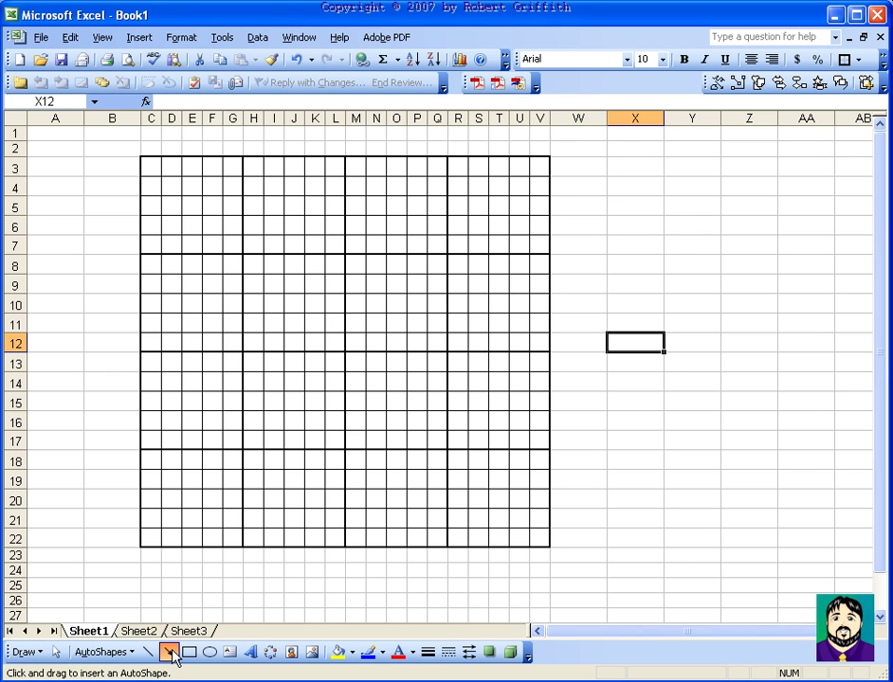
click(132, 654)
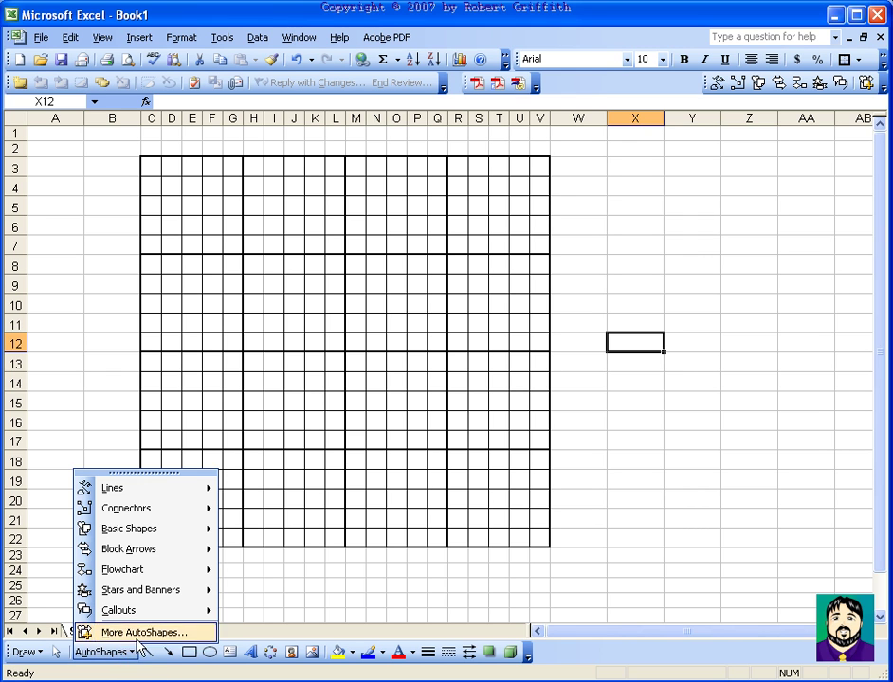
mouse_move(158, 536)
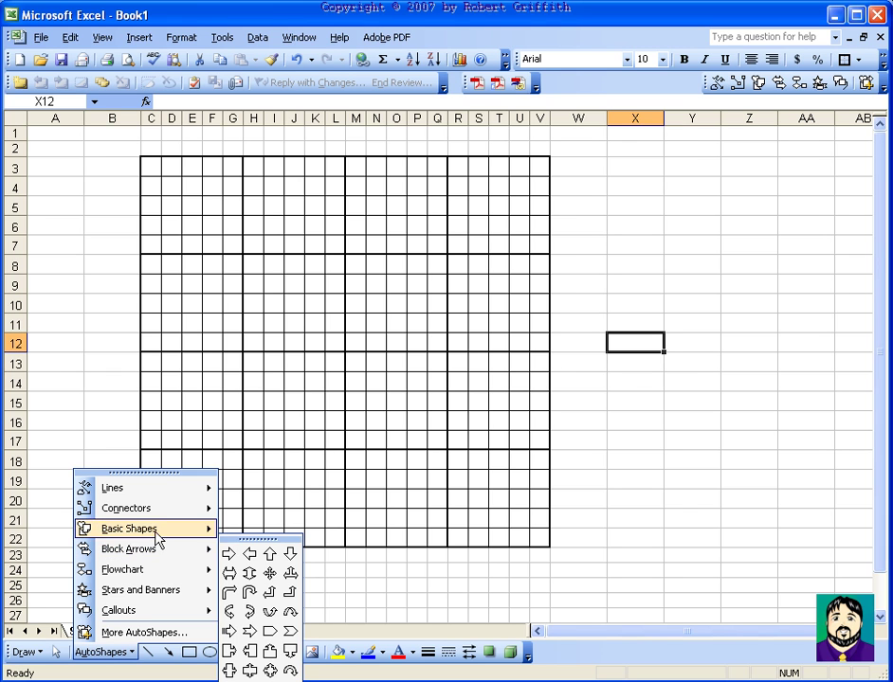
mouse_move(165, 497)
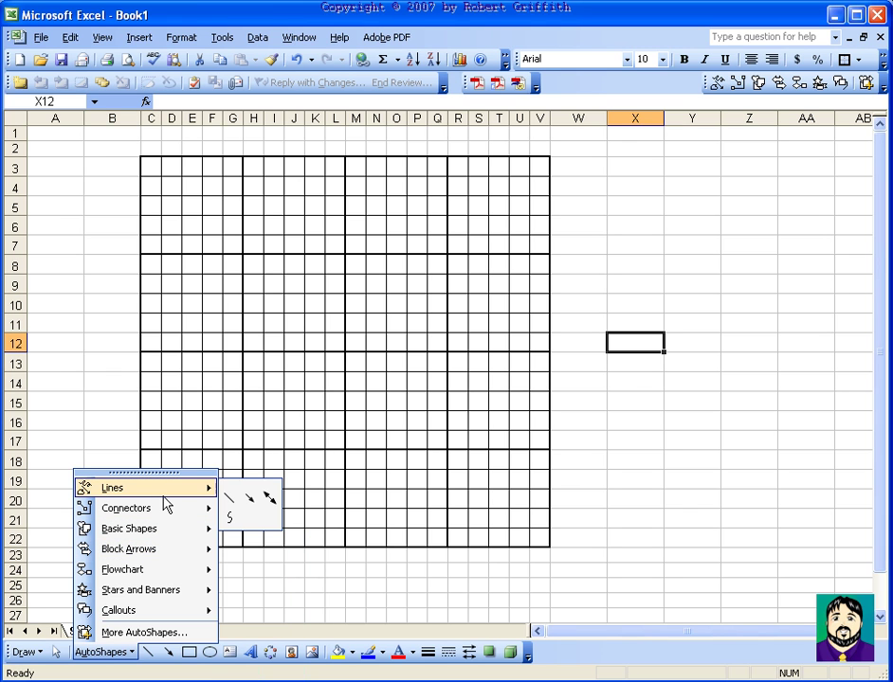
click(271, 502)
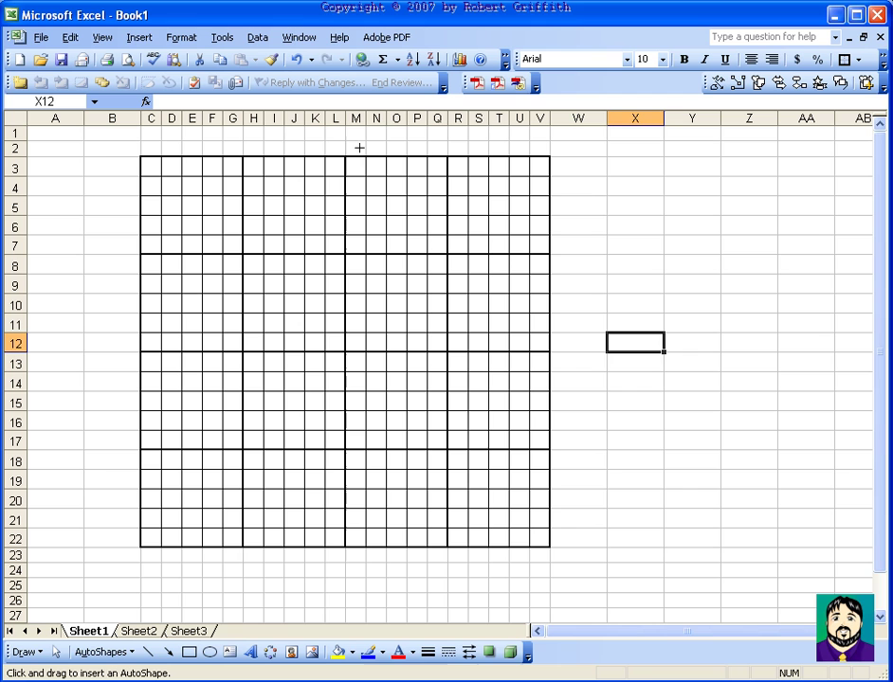
drag(345, 154, 339, 521)
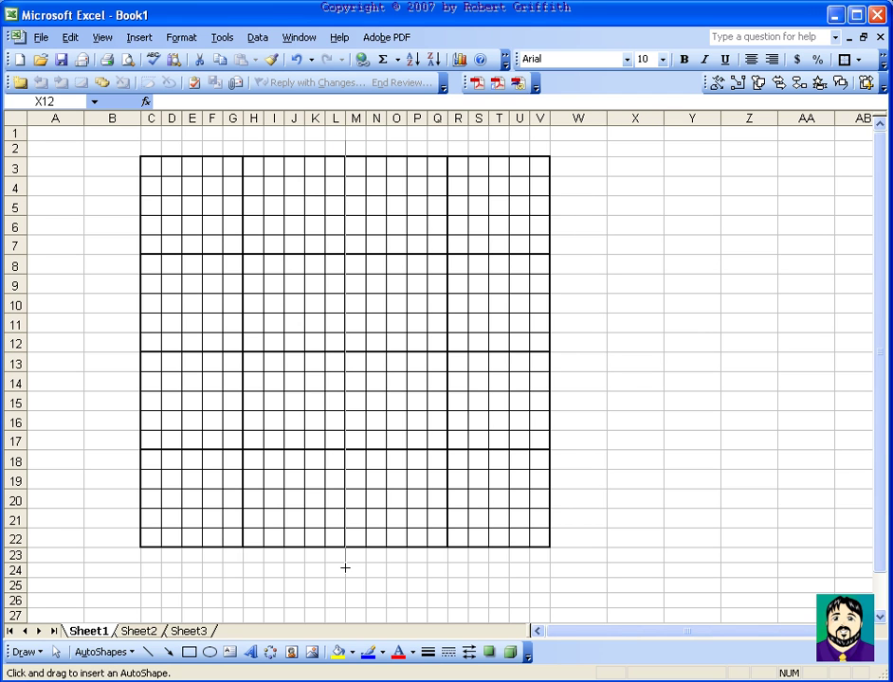
drag(345, 568, 345, 566)
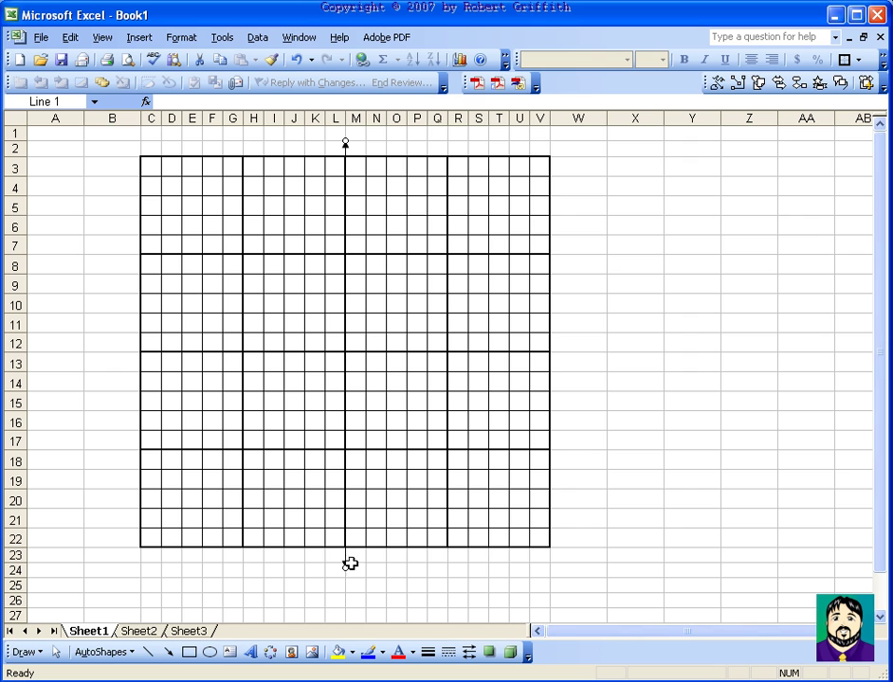
- Raise the vertical arrow line's weight to 4.5 pt
double_click(347, 563)
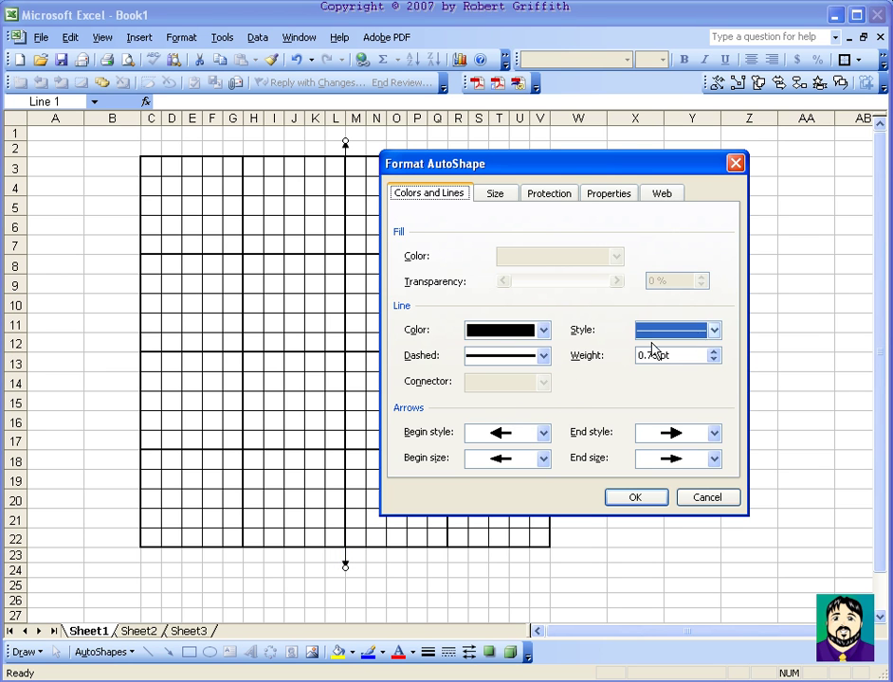
click(714, 352)
click(714, 352)
click(714, 351)
click(715, 351)
click(714, 351)
click(715, 351)
click(714, 352)
click(714, 351)
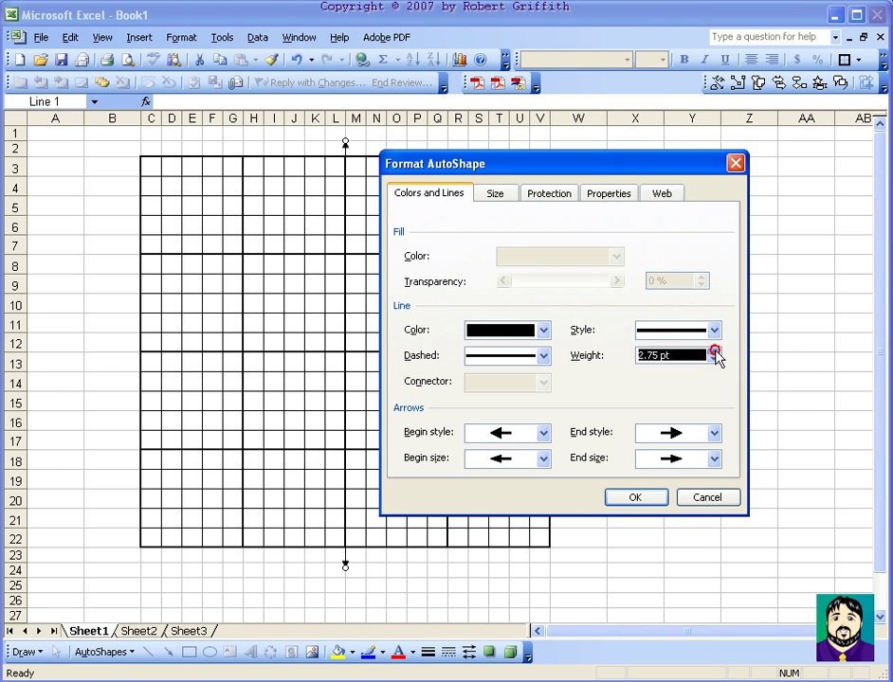
click(714, 351)
click(714, 352)
click(714, 352)
click(714, 351)
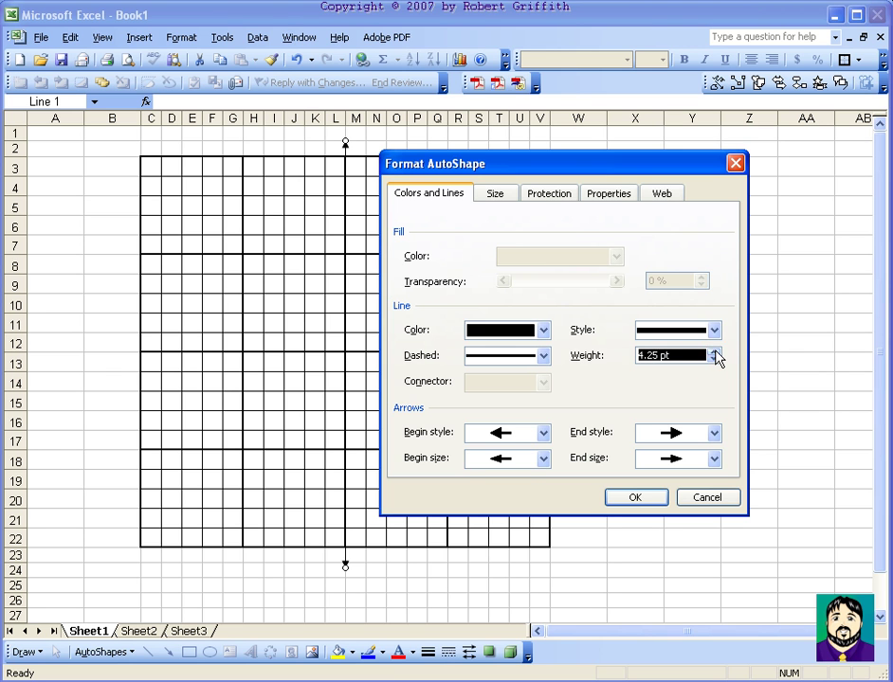
click(715, 351)
click(625, 499)
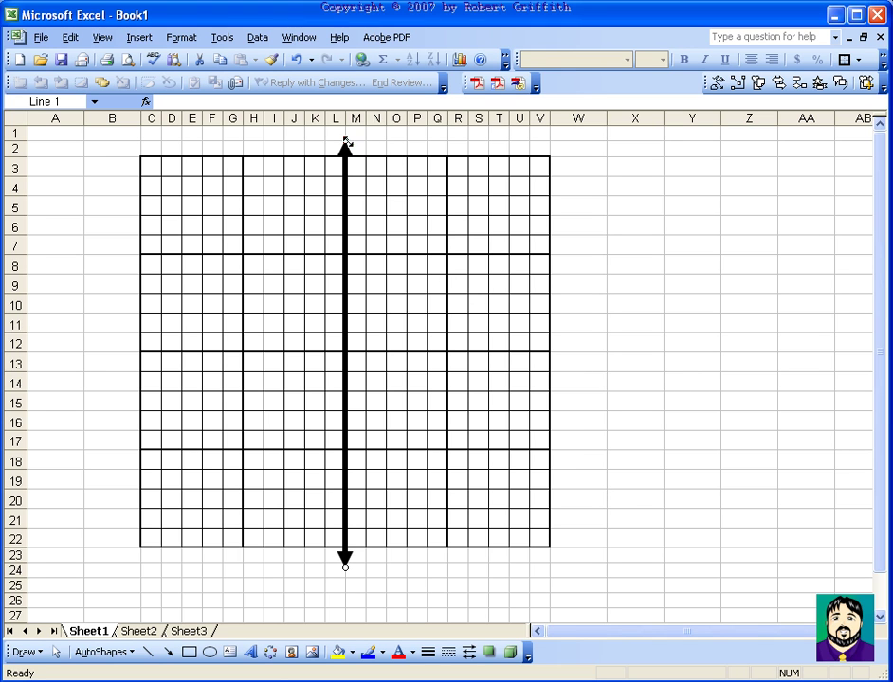
- Extend the arrow's ends past the grid and delete an accidental duplicate
drag(345, 142, 346, 132)
drag(346, 569, 347, 578)
click(620, 324)
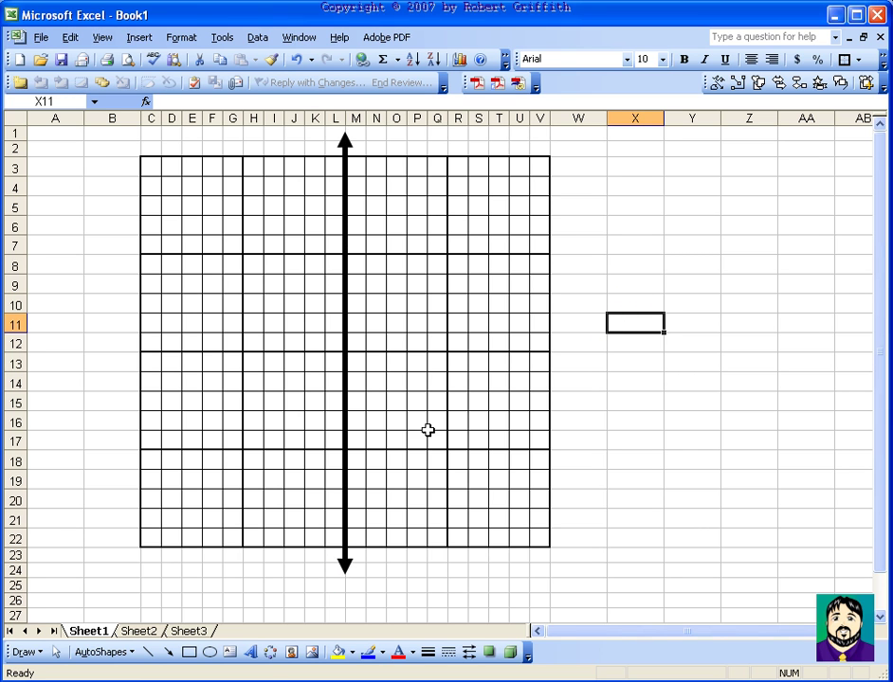
click(105, 655)
click(345, 565)
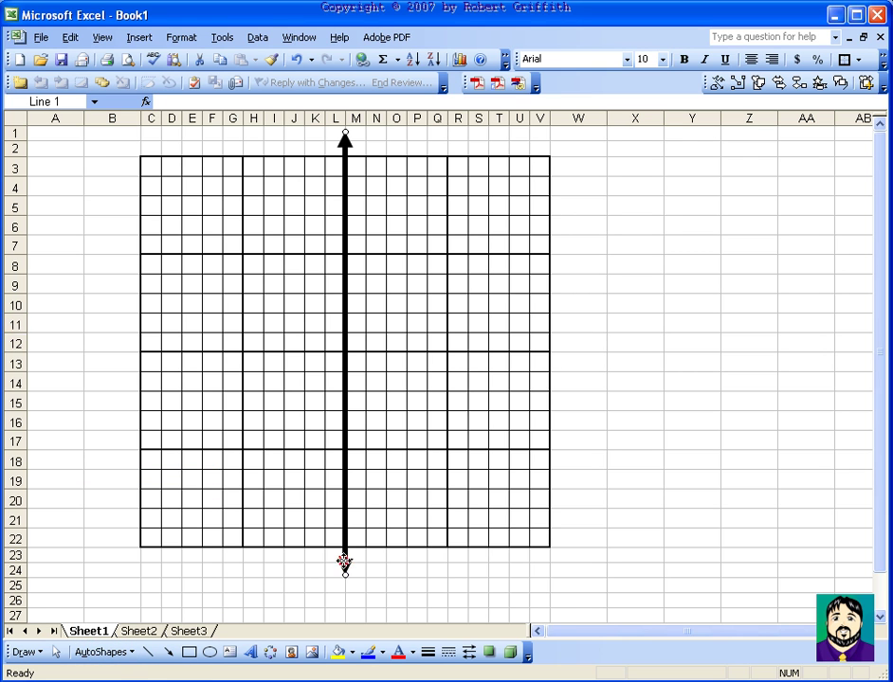
key(ctrl+d)
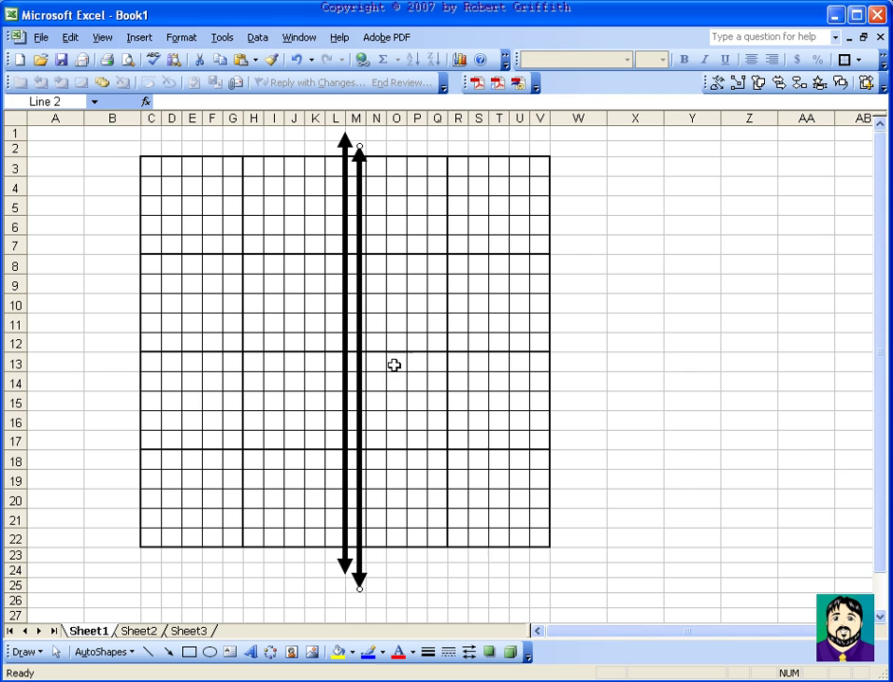
key(Delete)
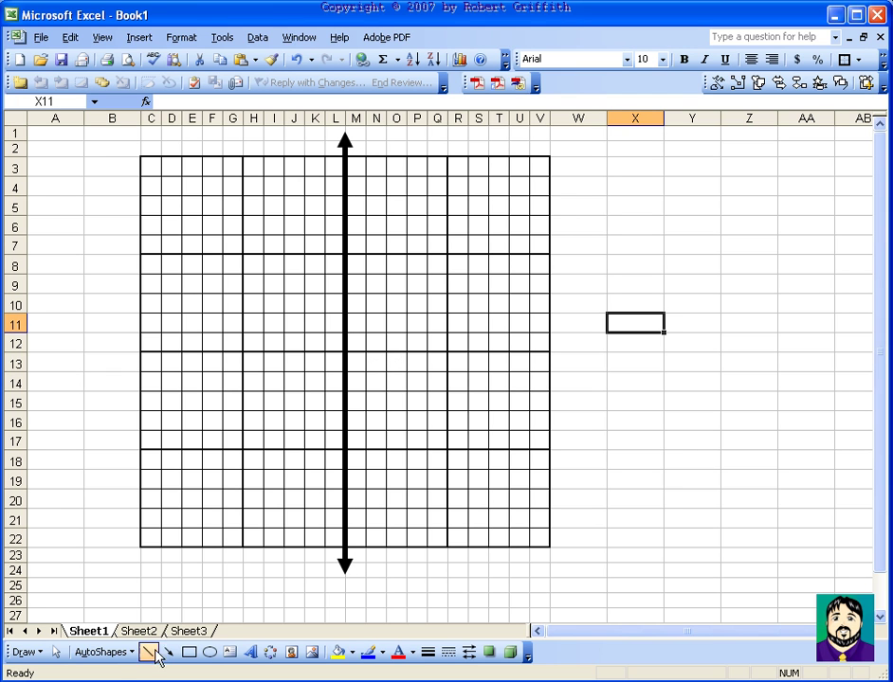
- Draw a double-arrow line across the grid at row 12 and set its weight to 4.5 pt
click(105, 652)
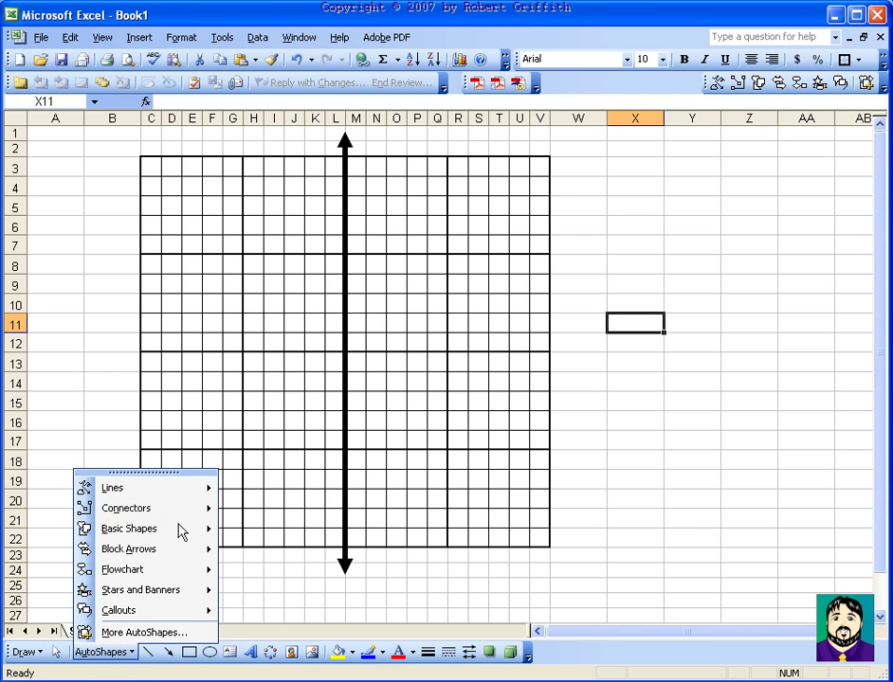
mouse_move(188, 490)
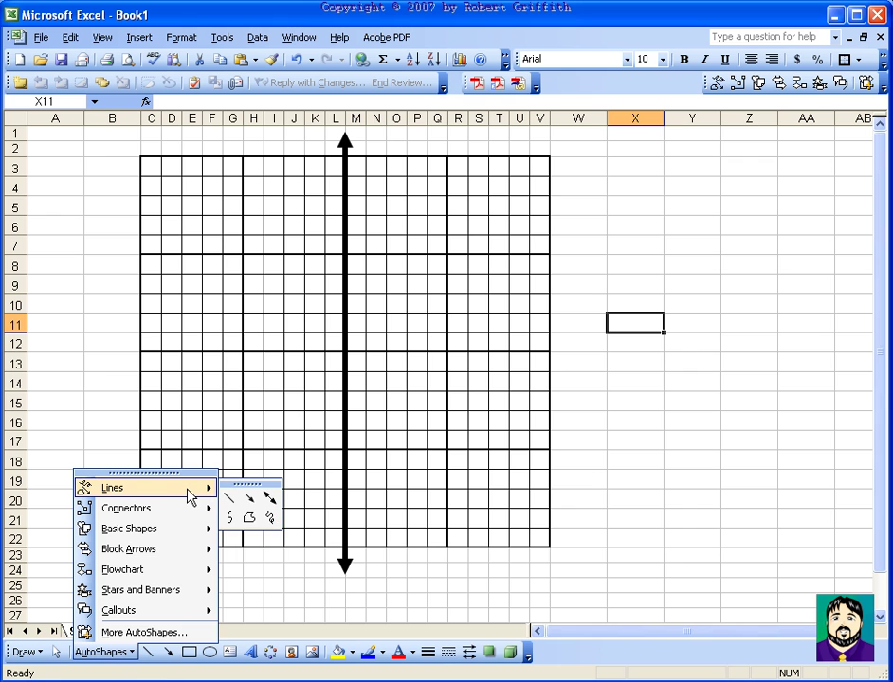
click(269, 499)
drag(112, 351, 573, 351)
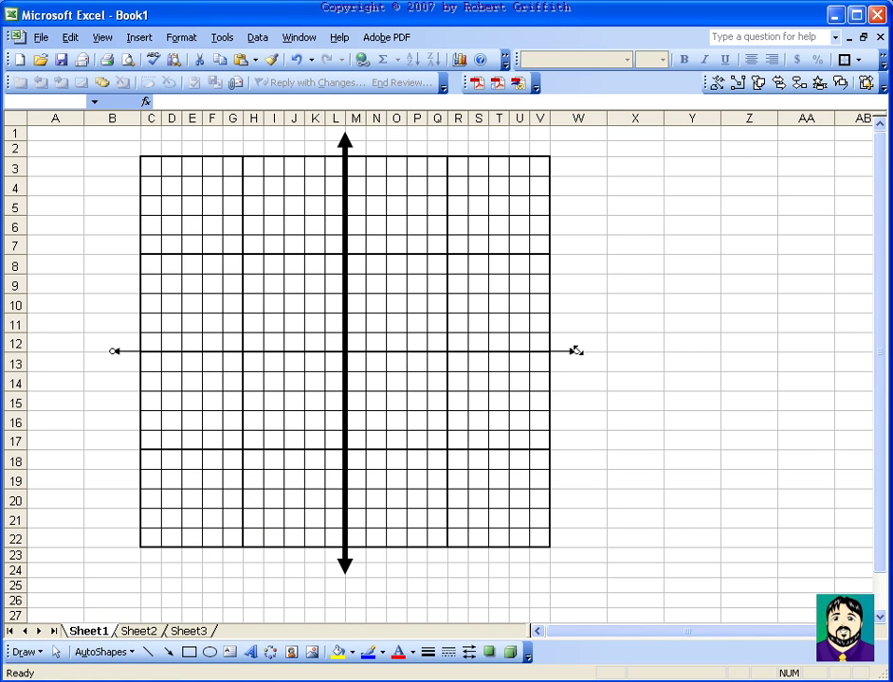
double_click(568, 352)
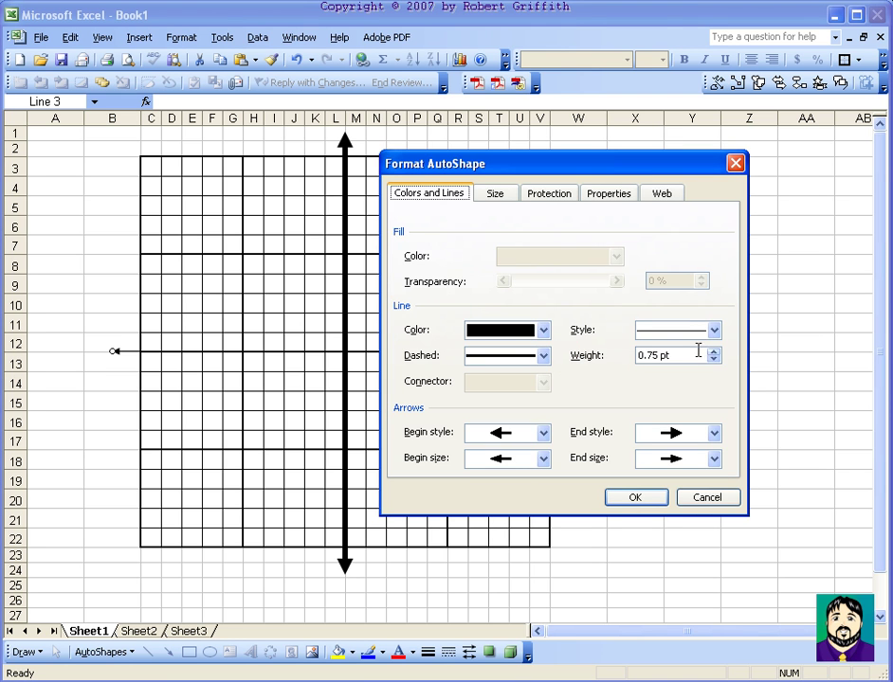
click(573, 358)
text(4.5)
key(Return)
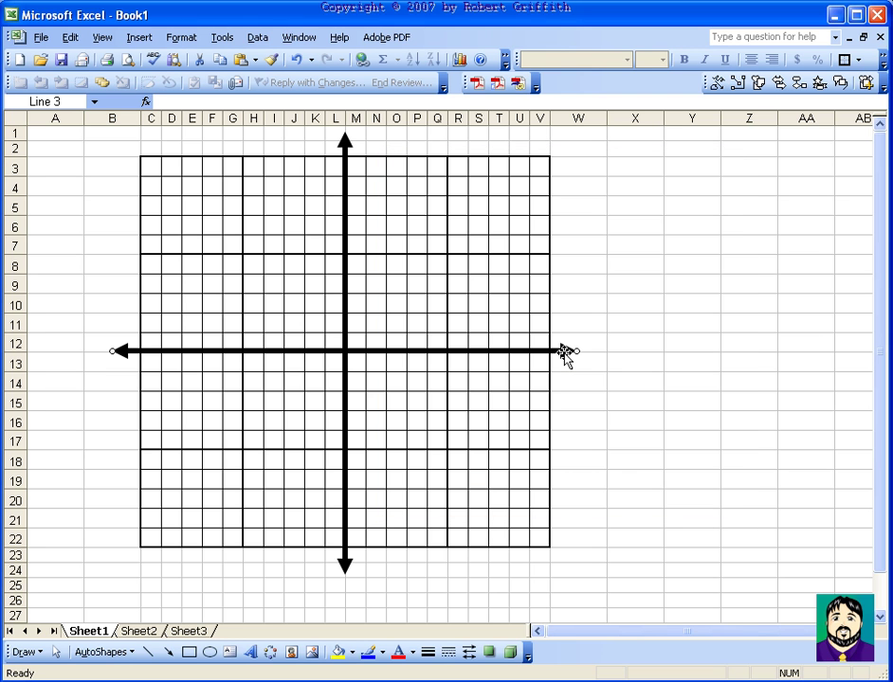
click(645, 263)
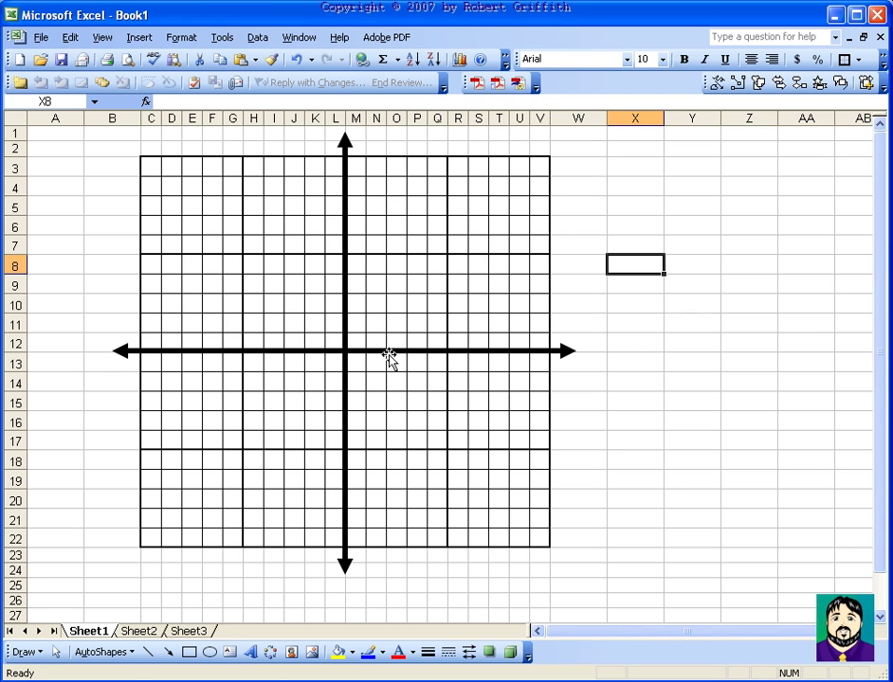
- Draw a small oval beside the grid near X3 and fill it red
click(633, 169)
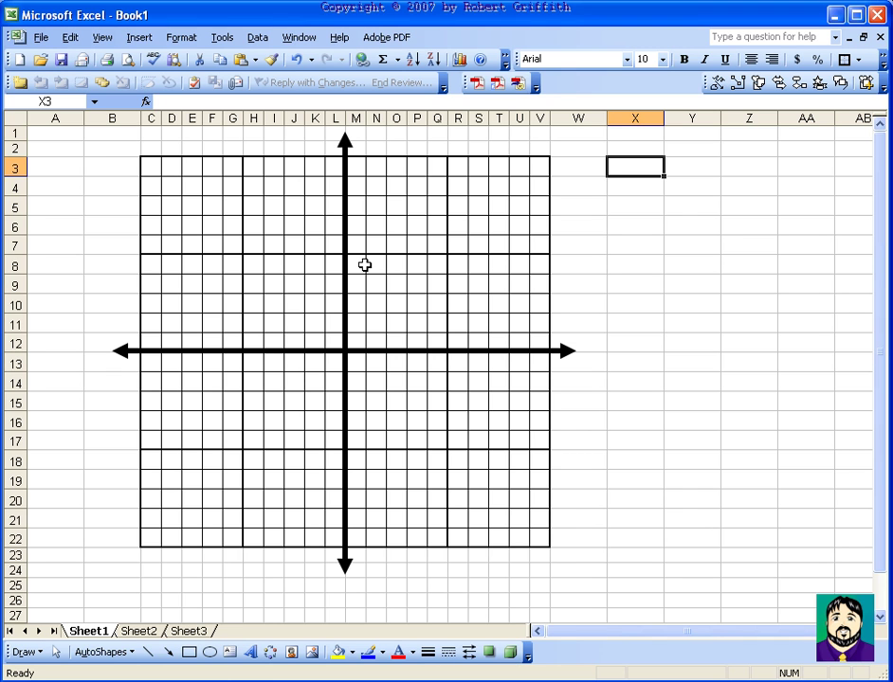
click(209, 653)
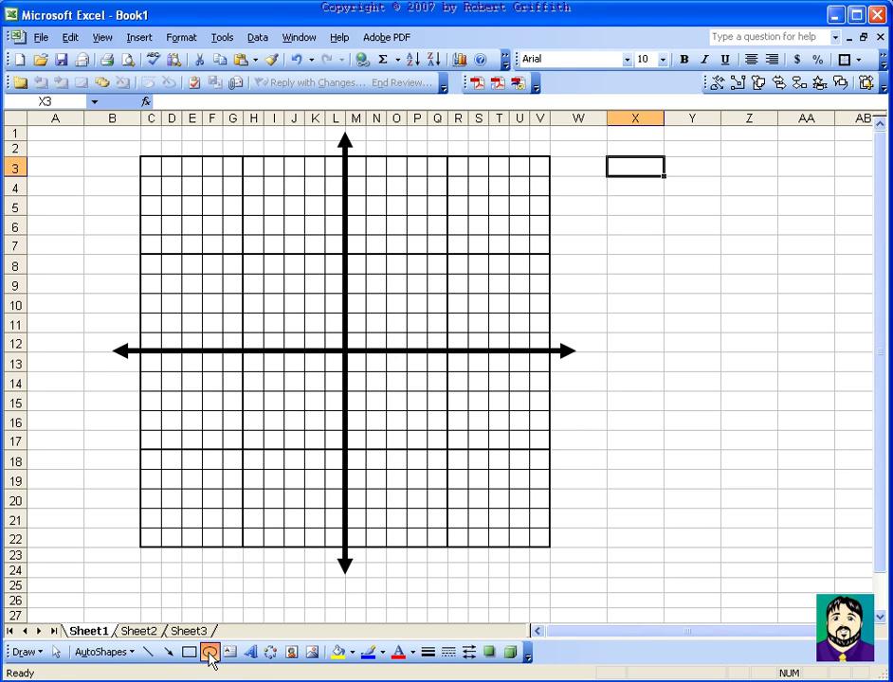
drag(624, 186, 641, 201)
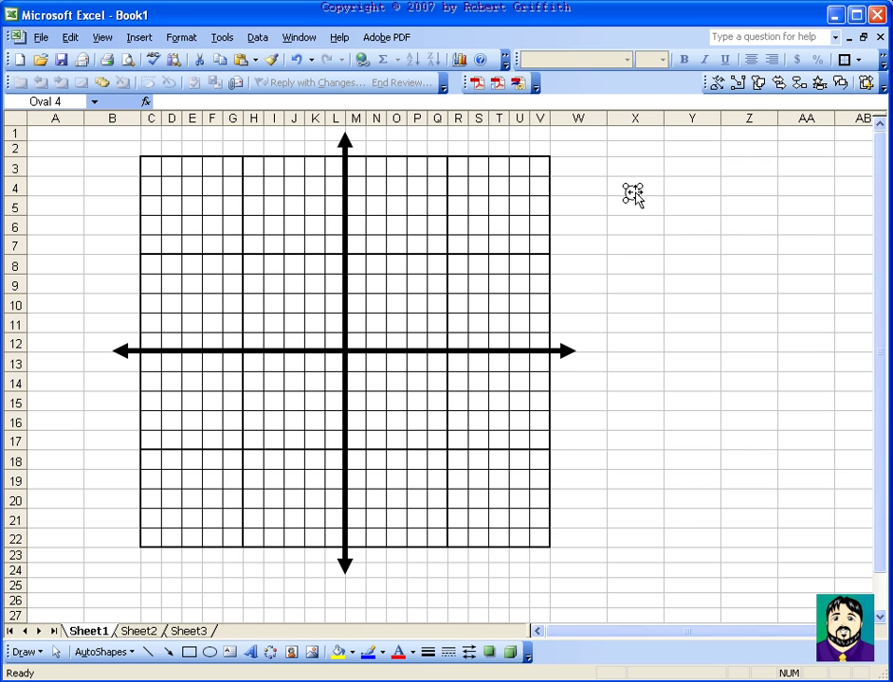
right_click(635, 196)
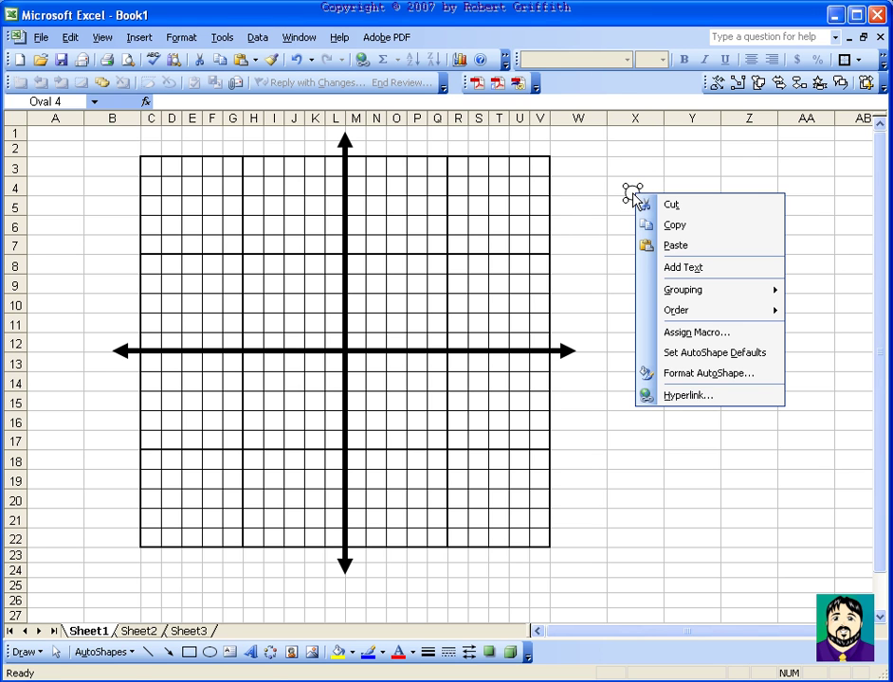
double_click(633, 195)
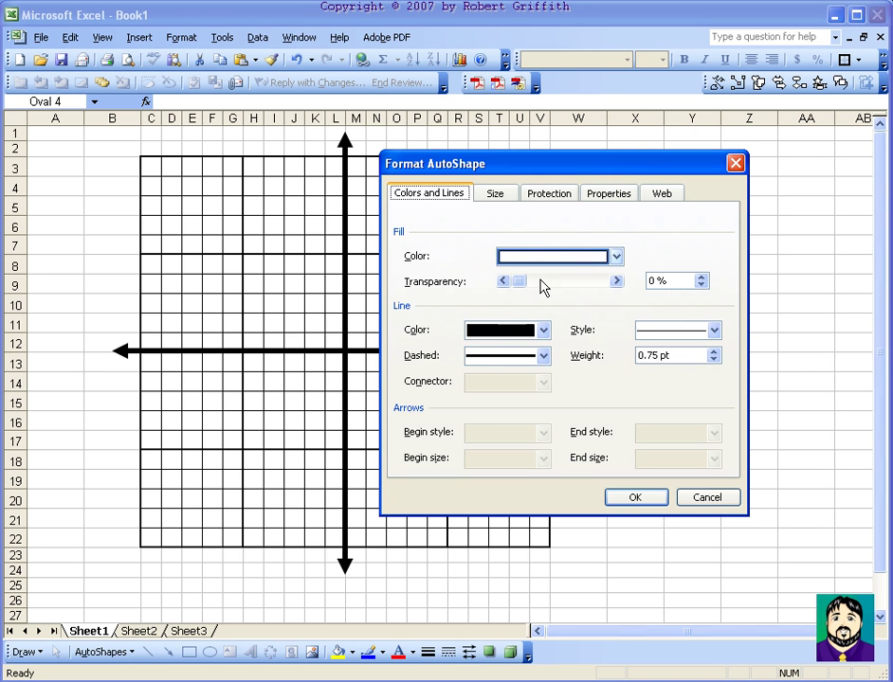
click(557, 256)
click(507, 358)
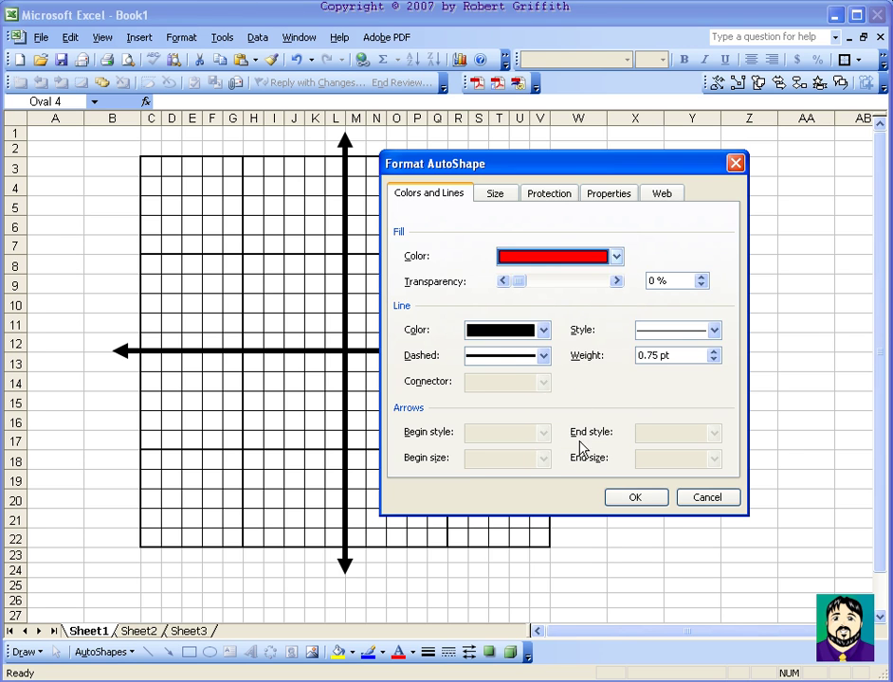
click(635, 499)
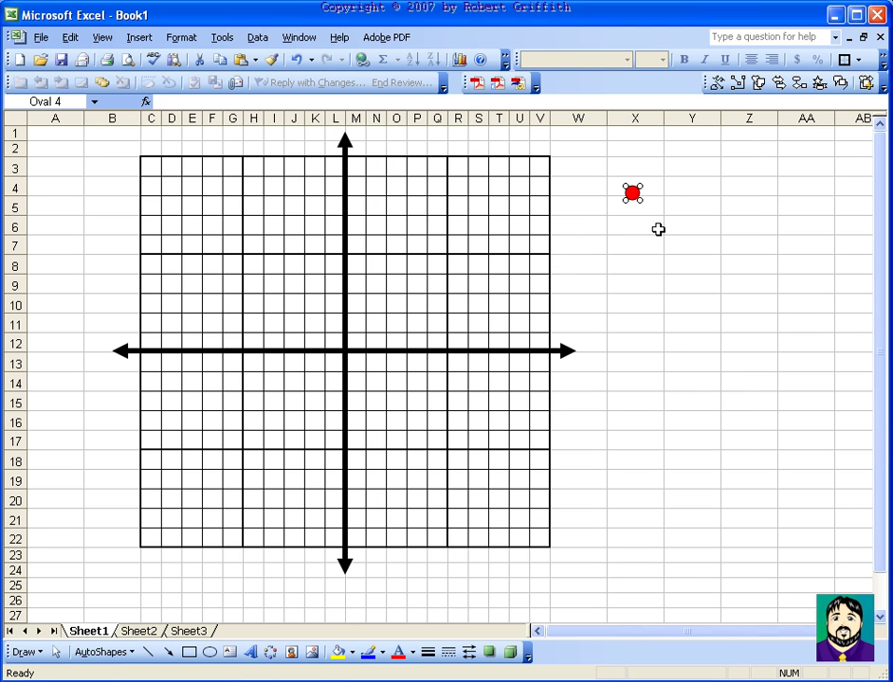
- Duplicate the red circle, move the copy just below, and fill it bright green
key(ctrl+d)
drag(645, 204, 635, 233)
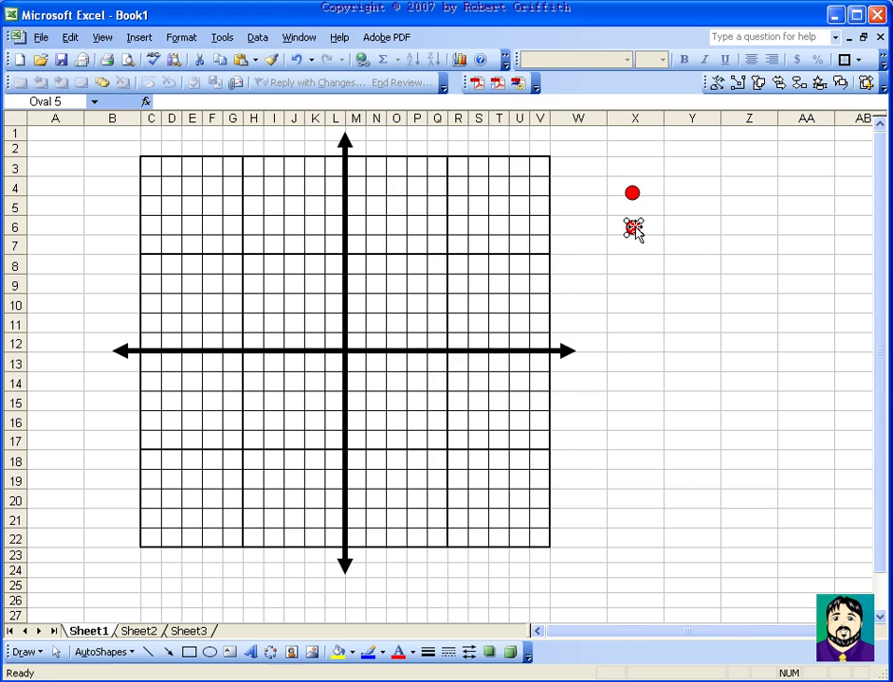
double_click(634, 234)
click(572, 257)
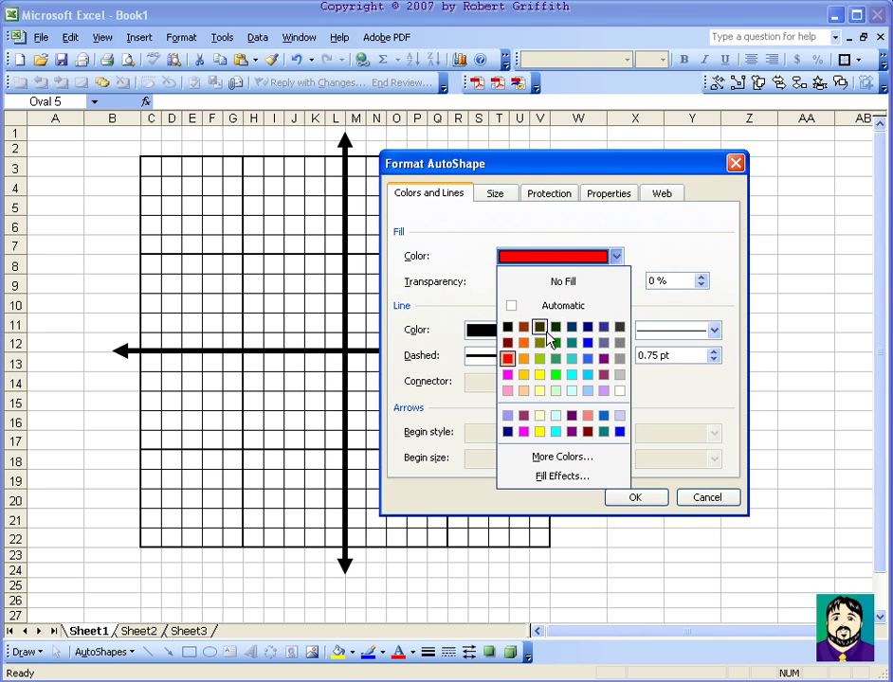
click(555, 376)
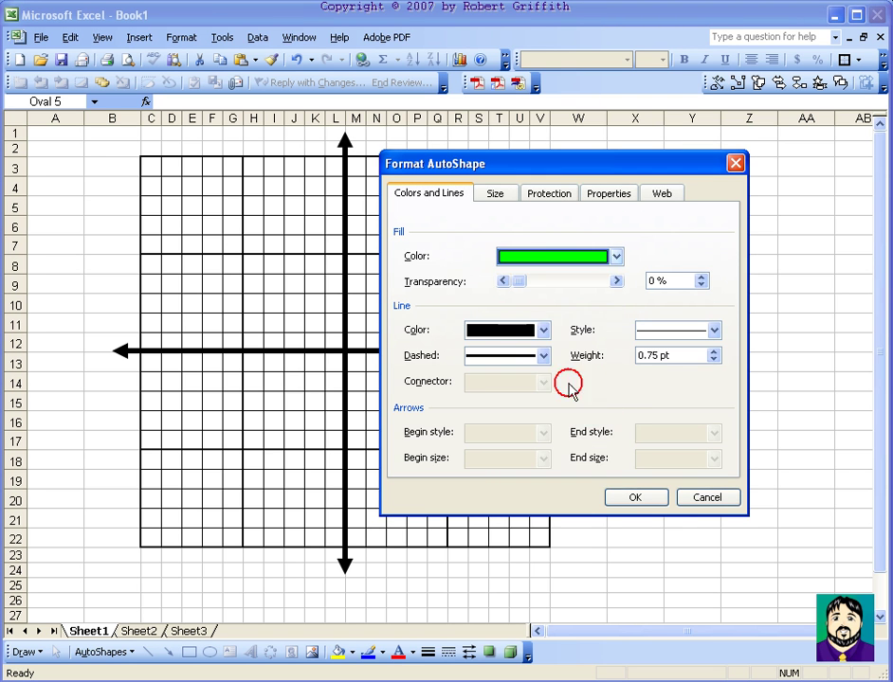
click(633, 497)
- Move the green oval near D19 (lower-left) and the red oval near T8 (upper-right)
drag(696, 273, 691, 249)
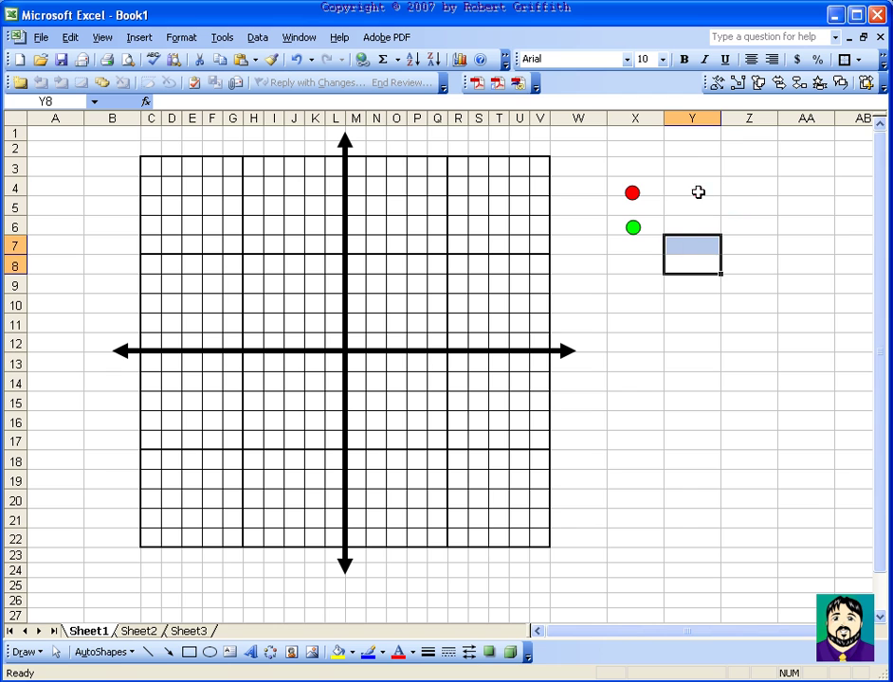
click(697, 192)
click(633, 227)
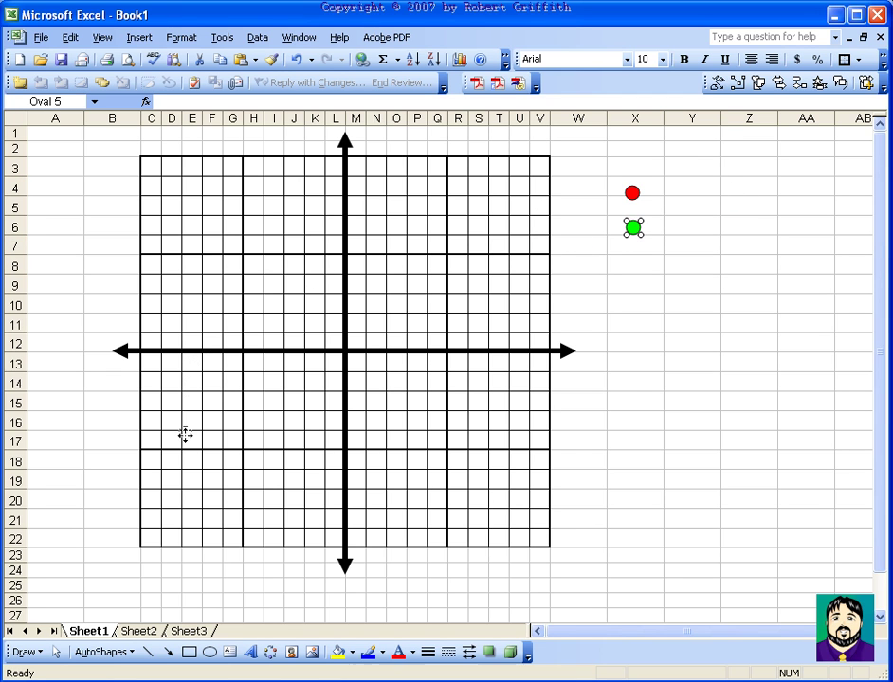
drag(183, 491, 182, 489)
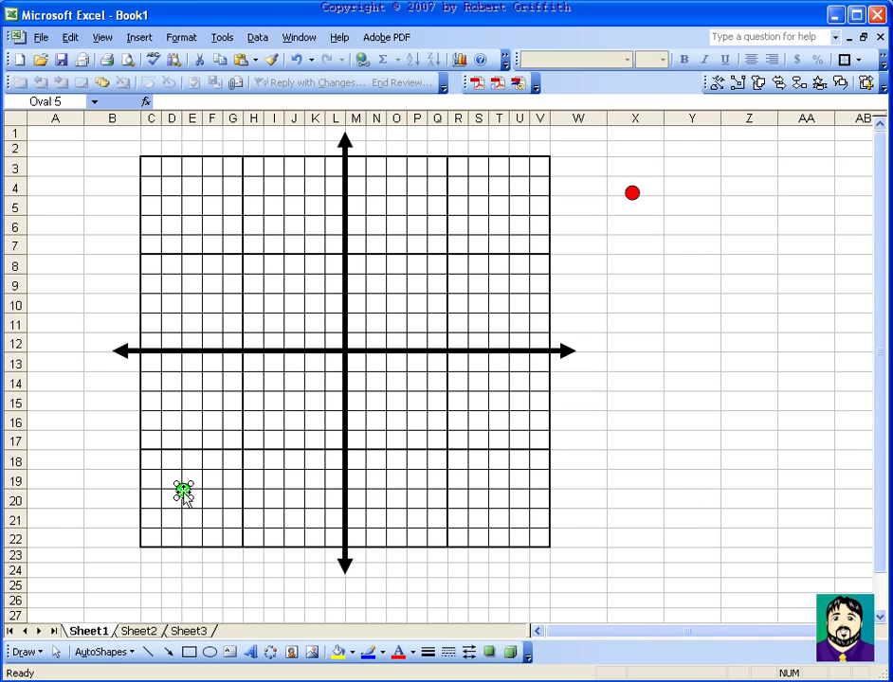
drag(633, 194, 508, 255)
click(690, 187)
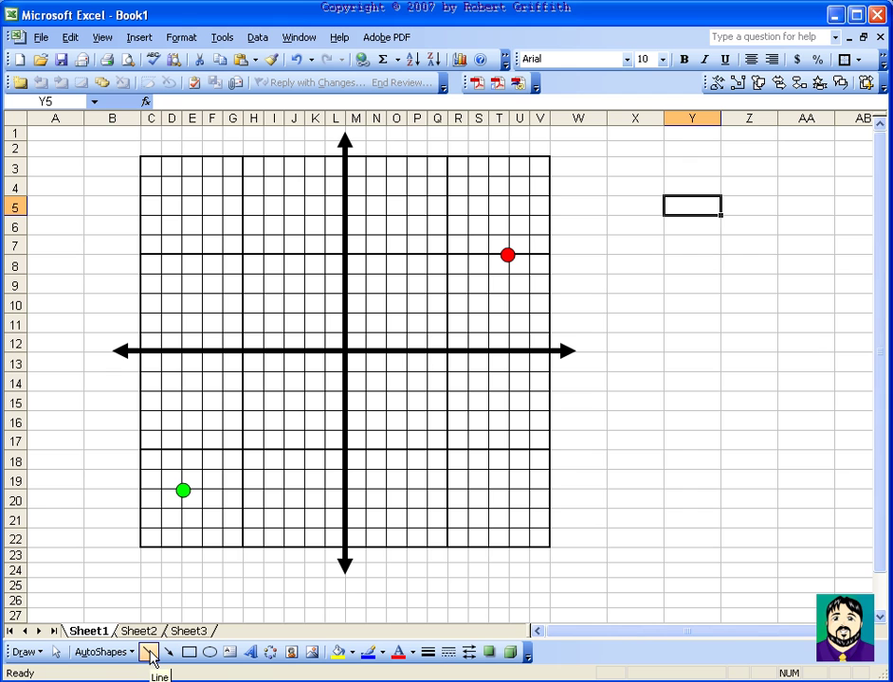
- Draw a straight diagonal line across the grid through the green and red points
click(106, 652)
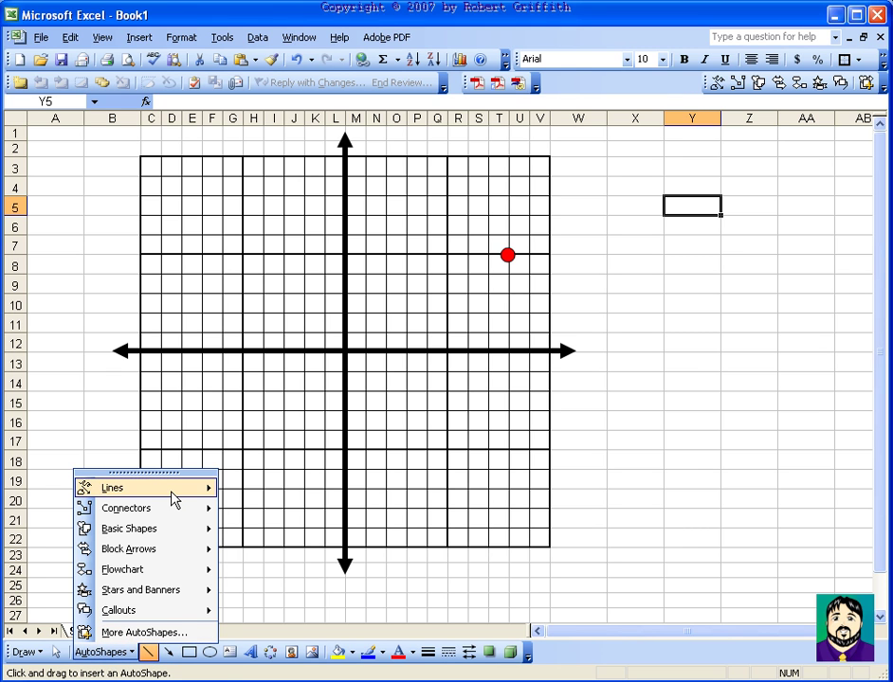
mouse_move(175, 499)
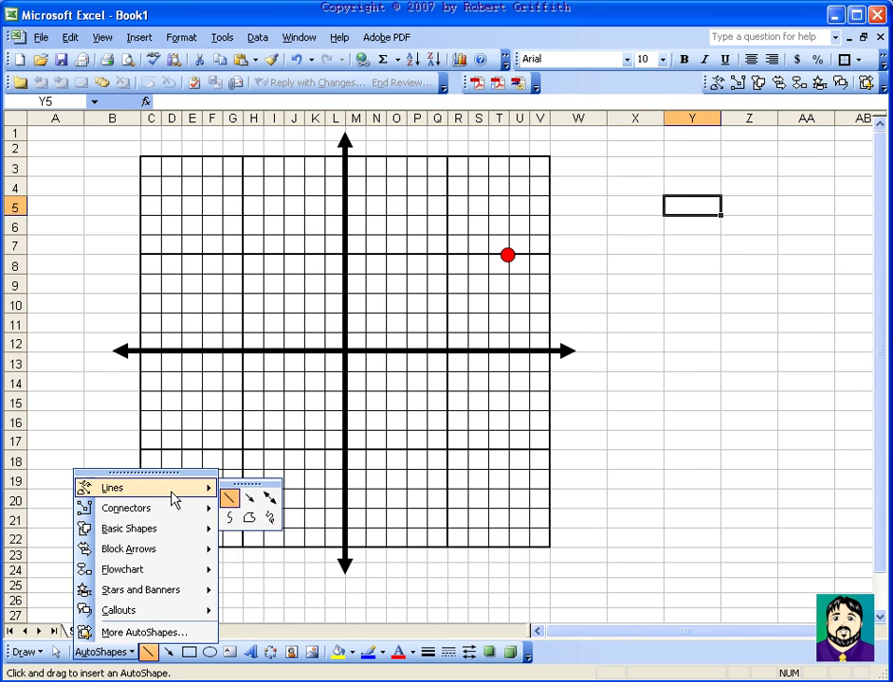
click(232, 500)
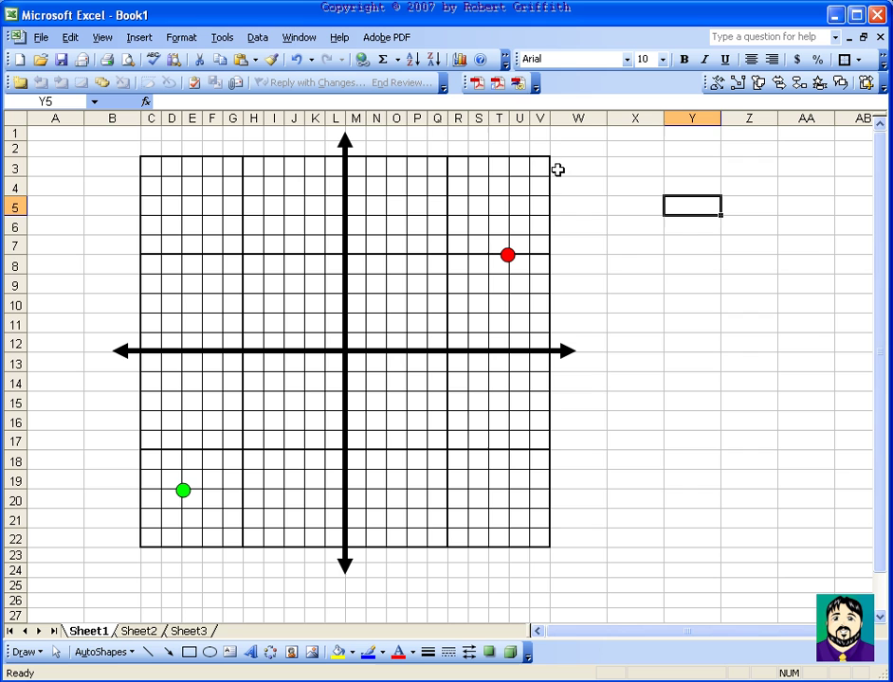
drag(546, 159, 412, 374)
click(103, 652)
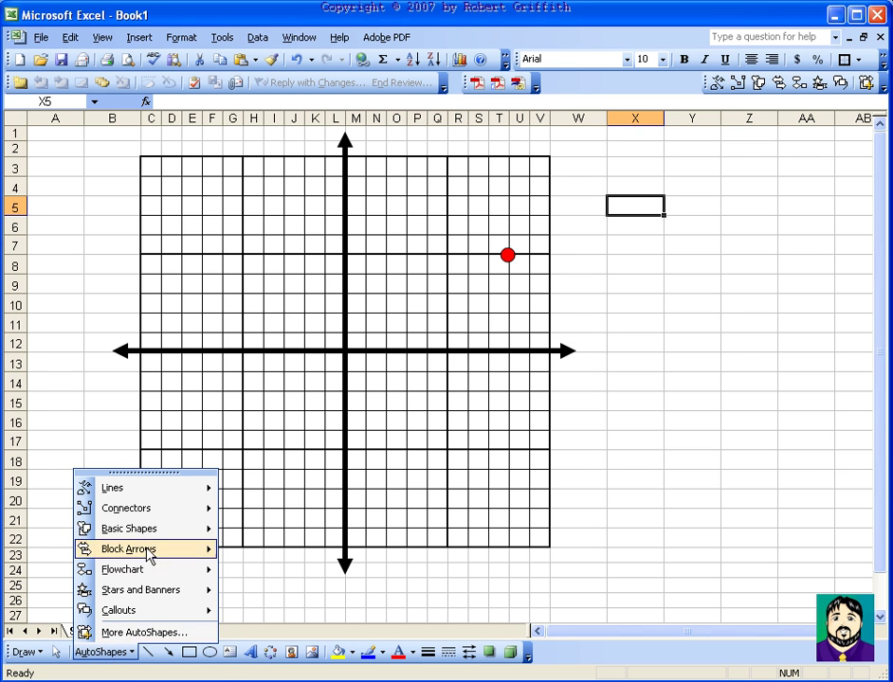
mouse_move(175, 493)
click(229, 499)
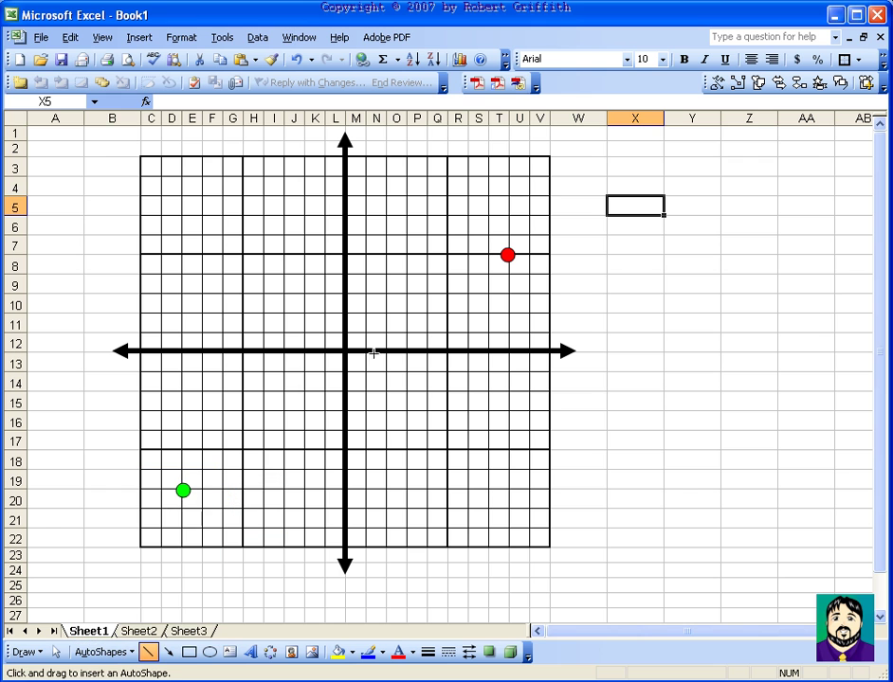
mouse_move(523, 245)
mouse_down()
mouse_move(156, 488)
mouse_move(157, 511)
mouse_up()
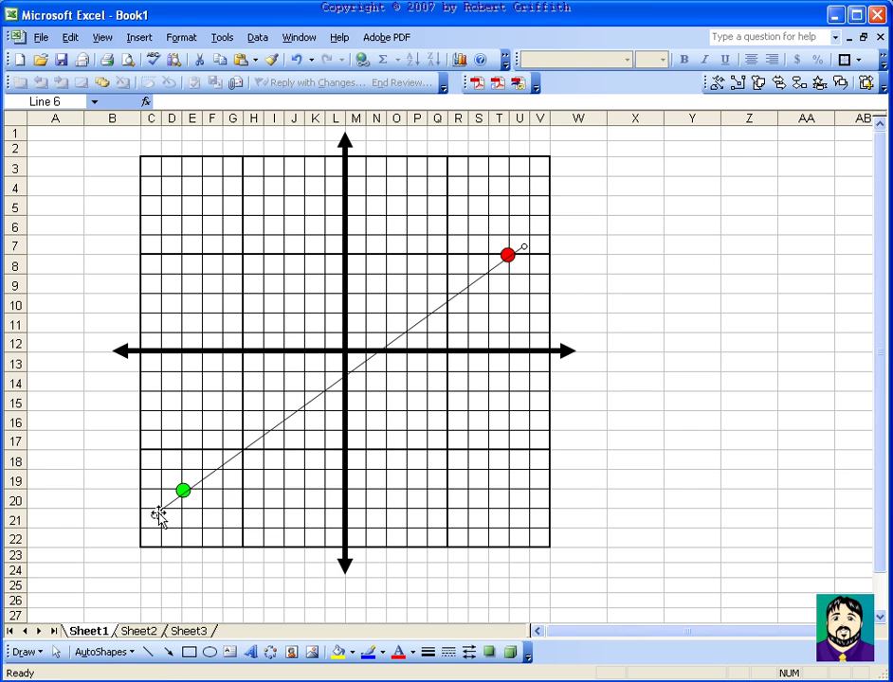
- Make the line 3 pt orange and nudge it just above the two points
double_click(441, 304)
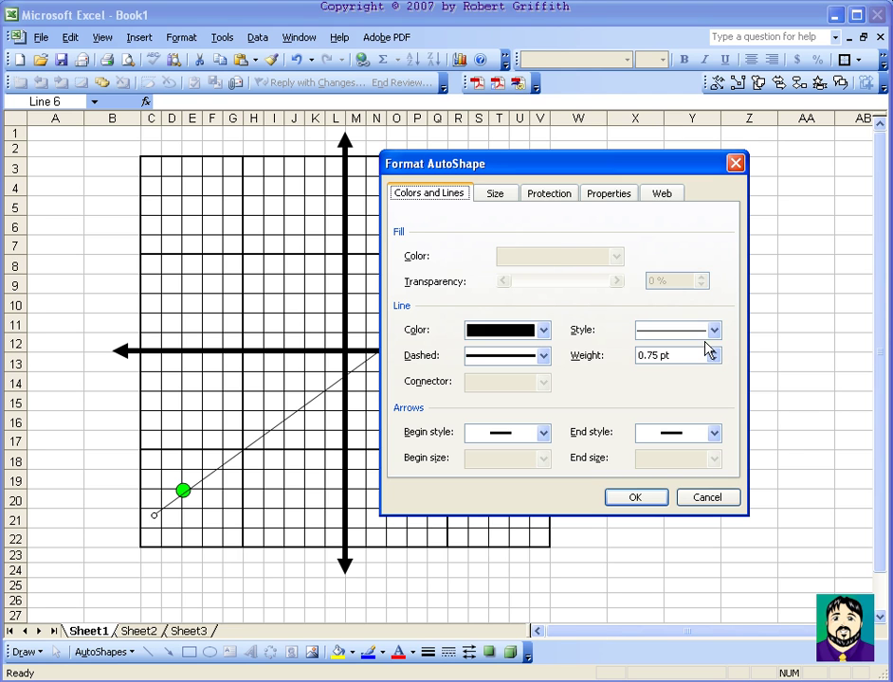
drag(694, 356, 560, 358)
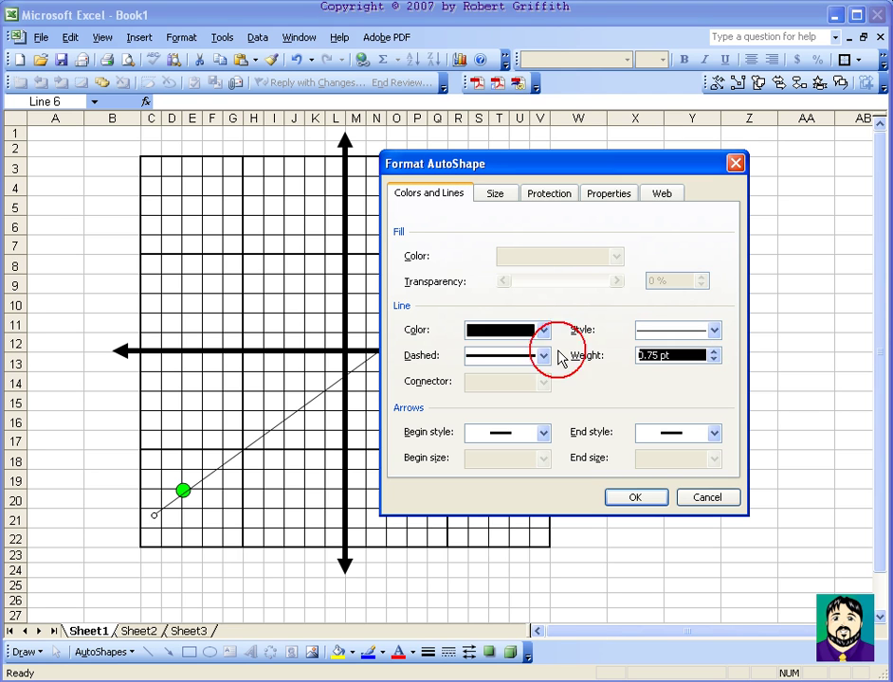
text(3)
key(Tab)
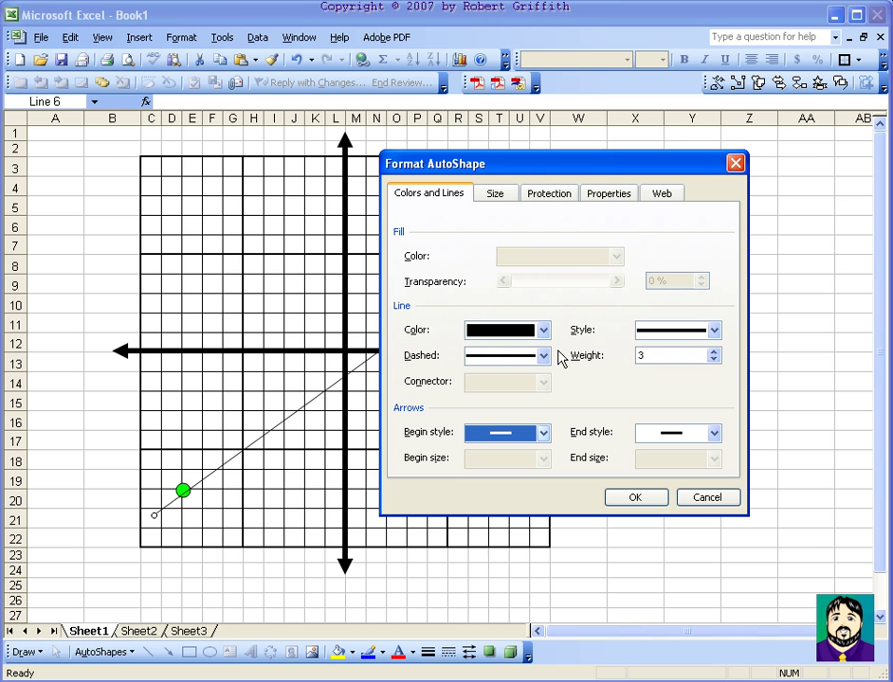
click(516, 336)
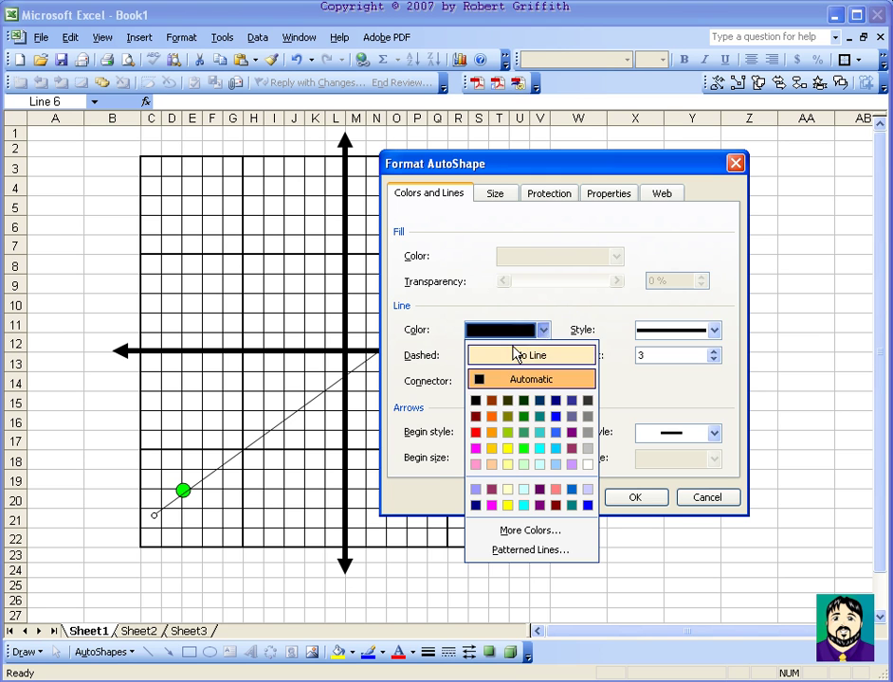
click(491, 414)
click(630, 500)
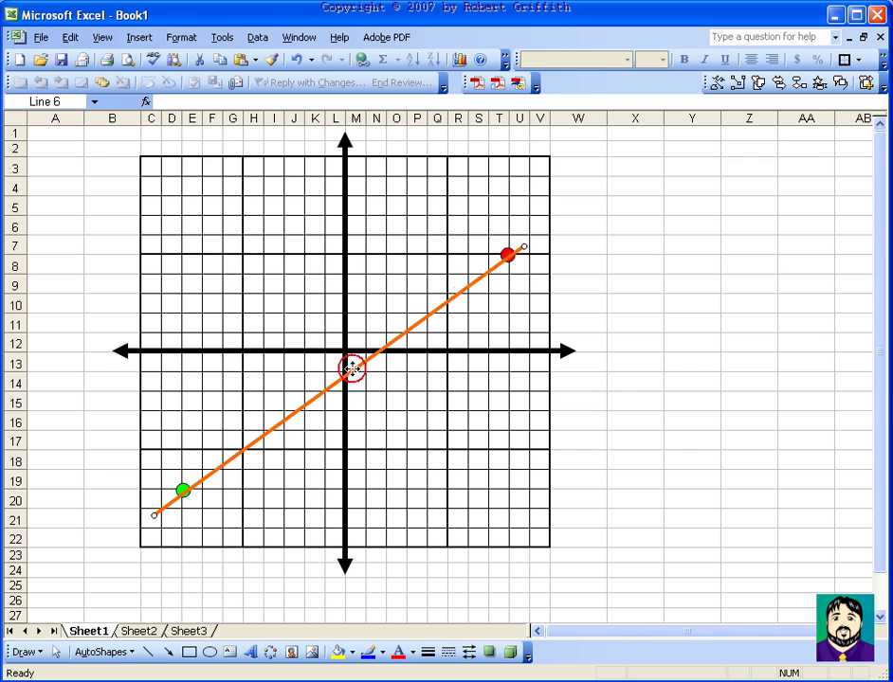
drag(351, 373, 345, 331)
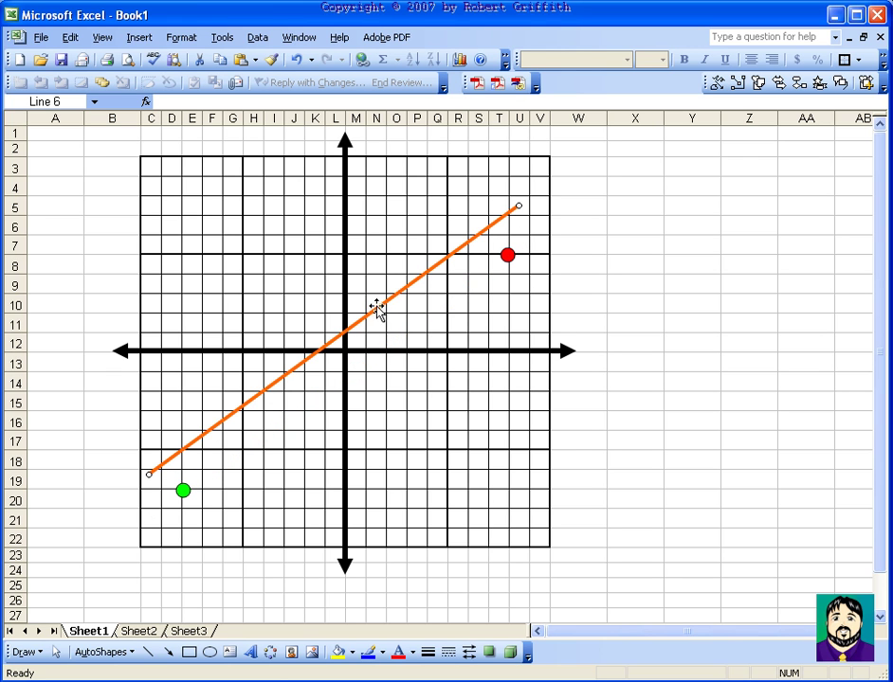
- Delete the accidental thin straight line drawn with the curve tool
click(106, 652)
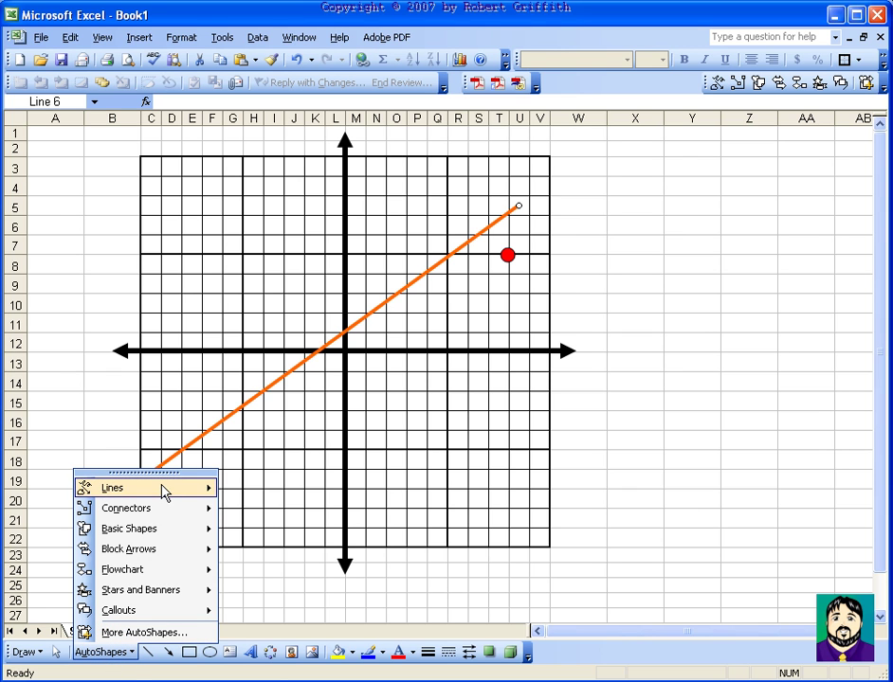
mouse_move(185, 497)
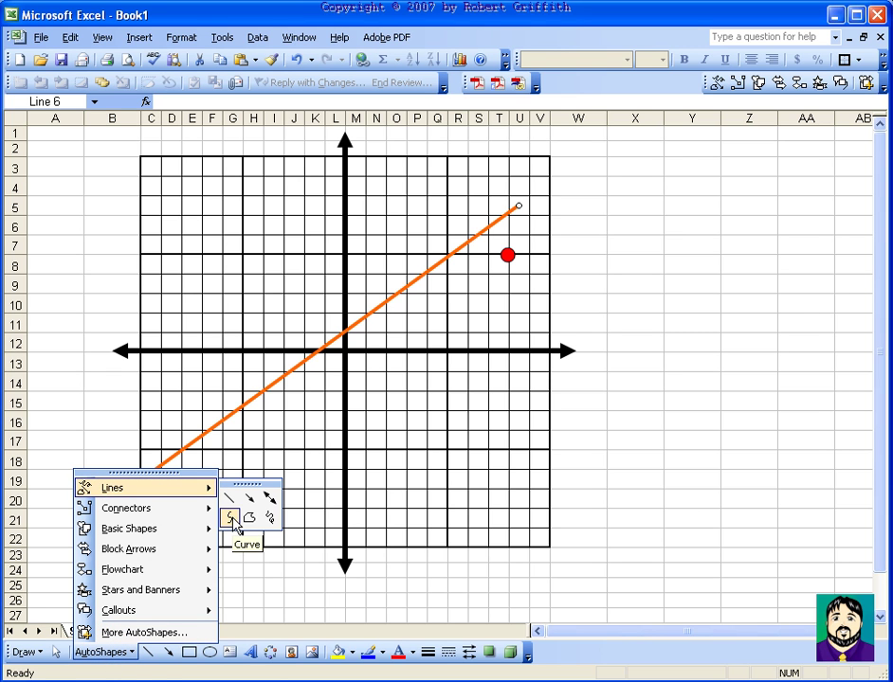
click(231, 518)
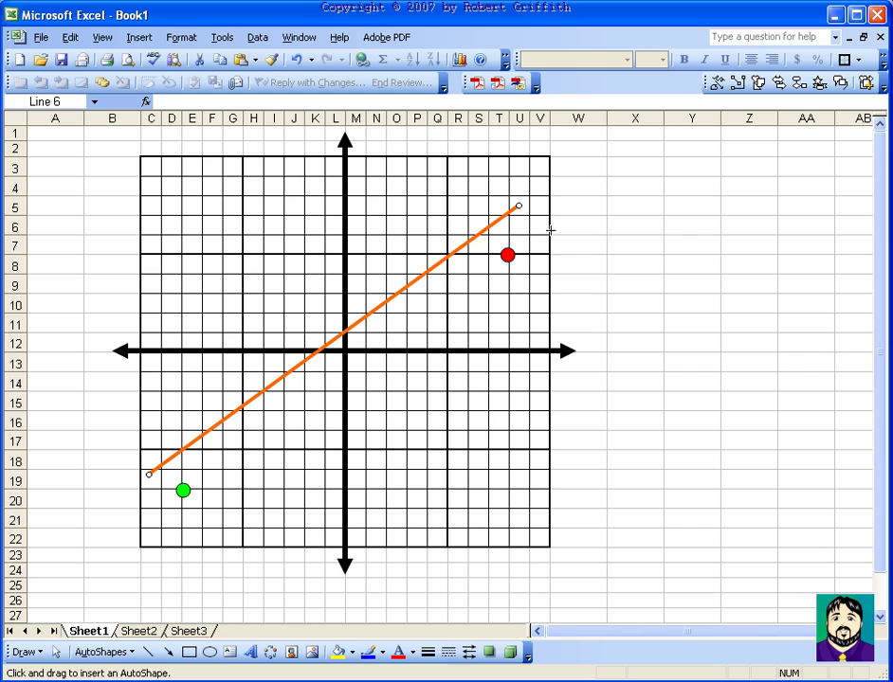
drag(547, 230, 144, 541)
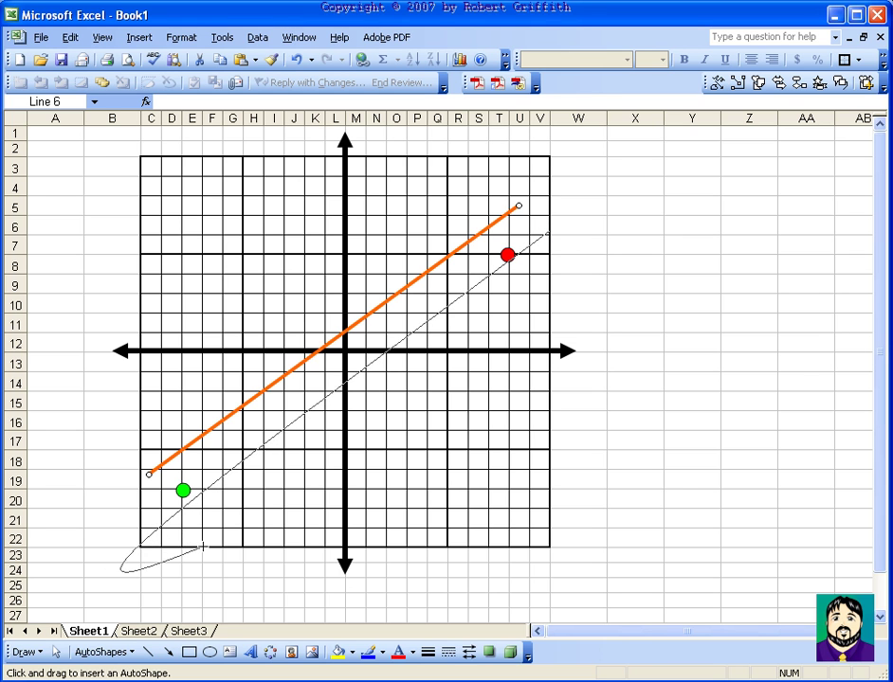
key(Escape)
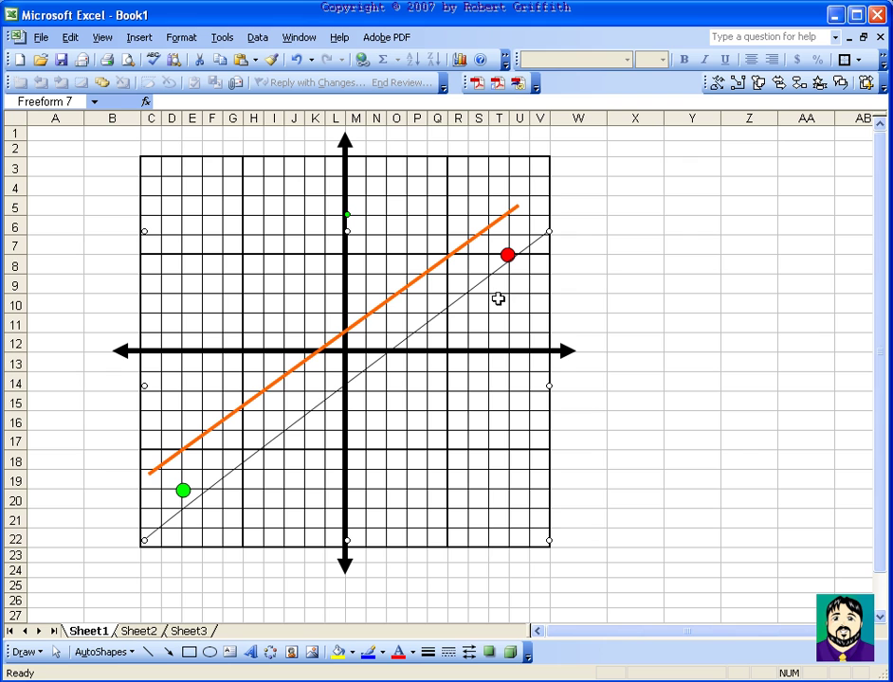
key(Delete)
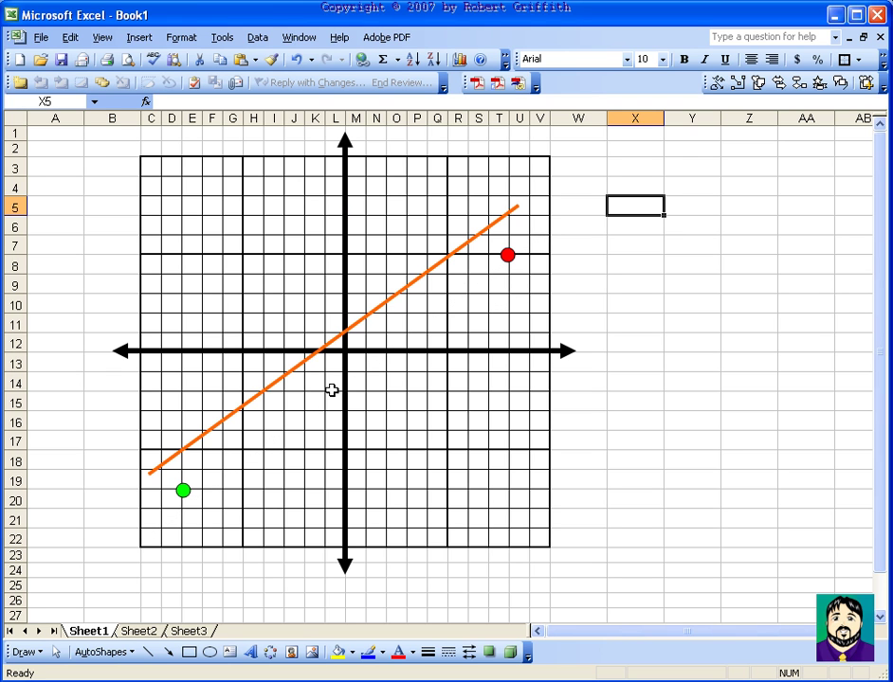
- Draw a three-point curve from the grid's right side to its lower-left corner, then reposition and stretch it
click(95, 652)
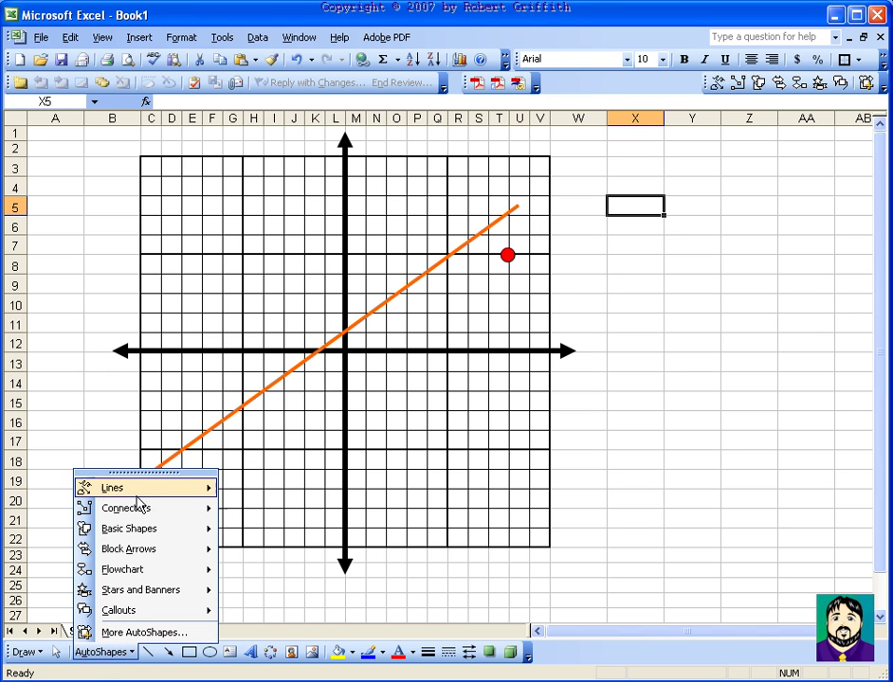
mouse_move(147, 492)
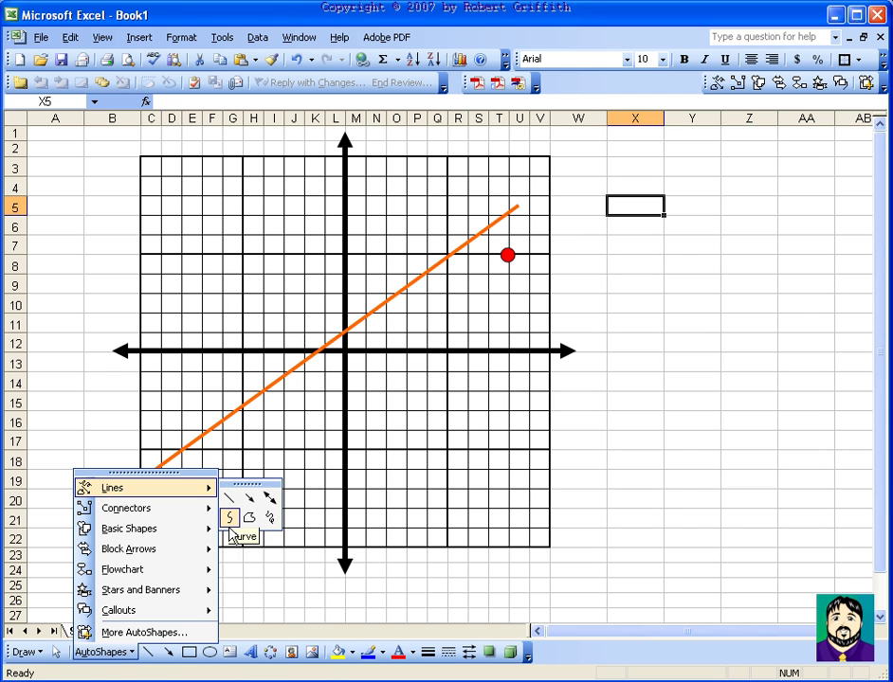
click(230, 518)
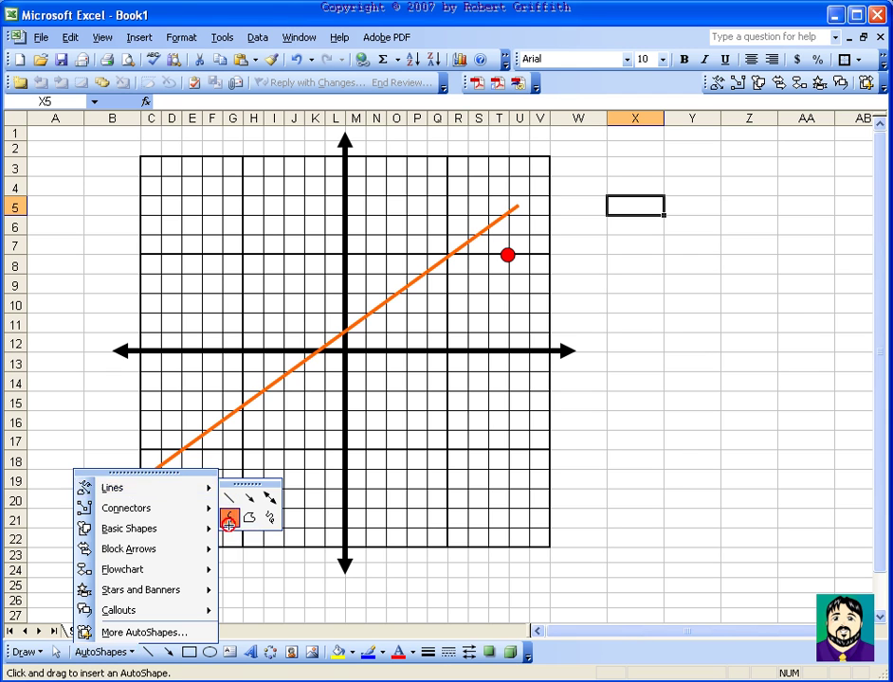
click(545, 276)
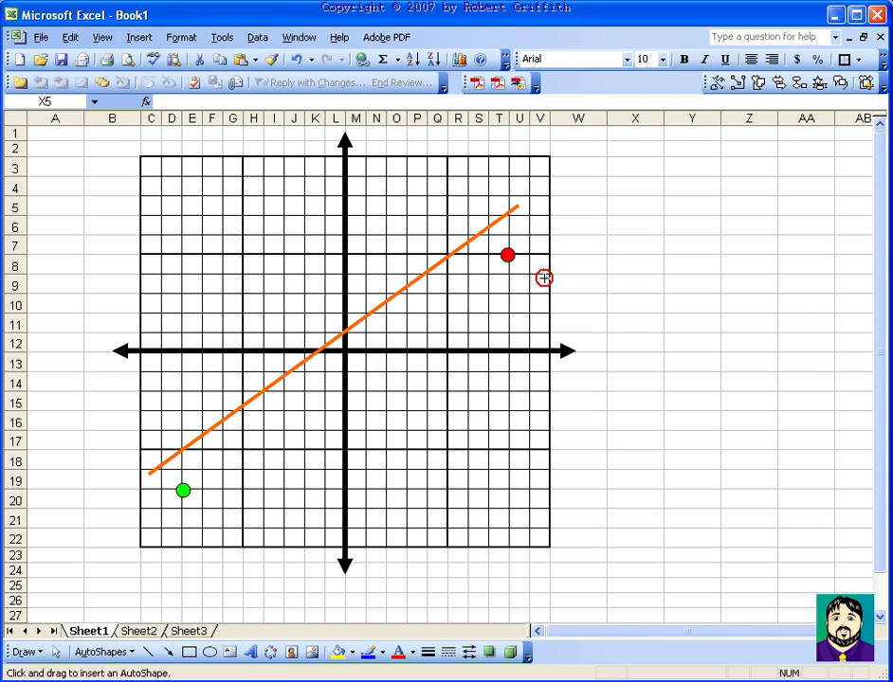
click(320, 374)
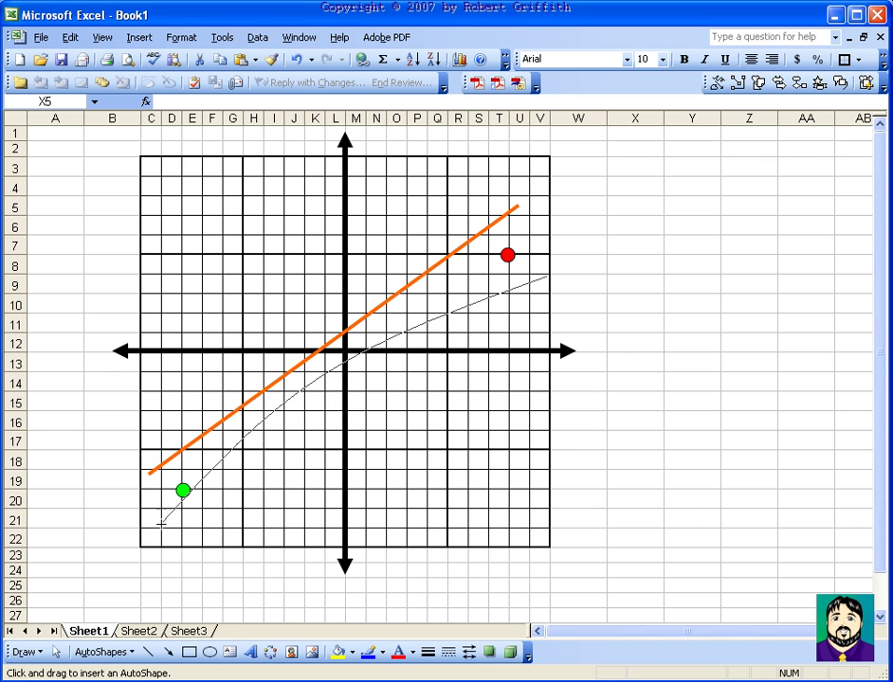
click(140, 545)
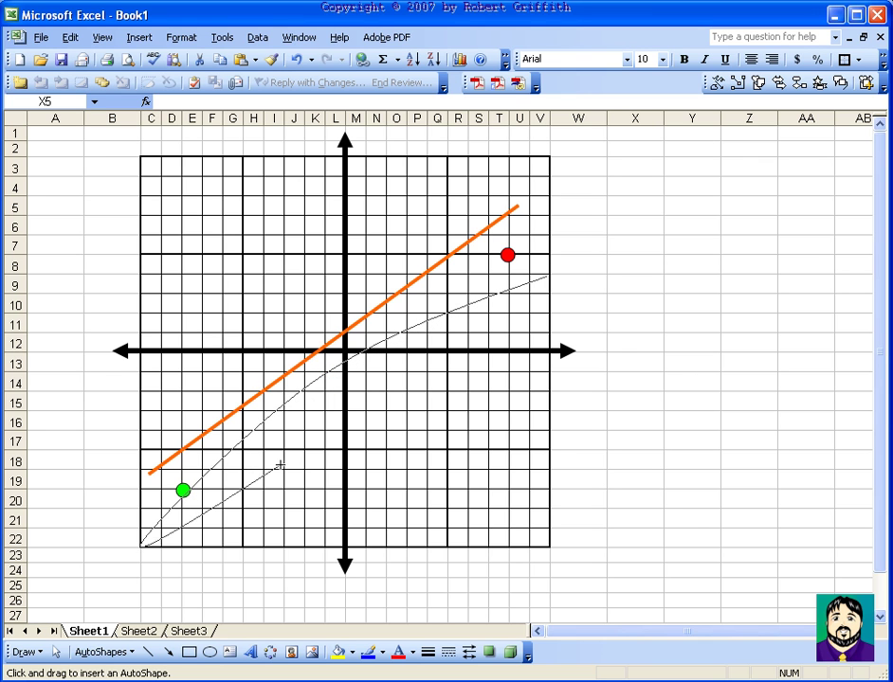
key(Escape)
drag(422, 327, 423, 226)
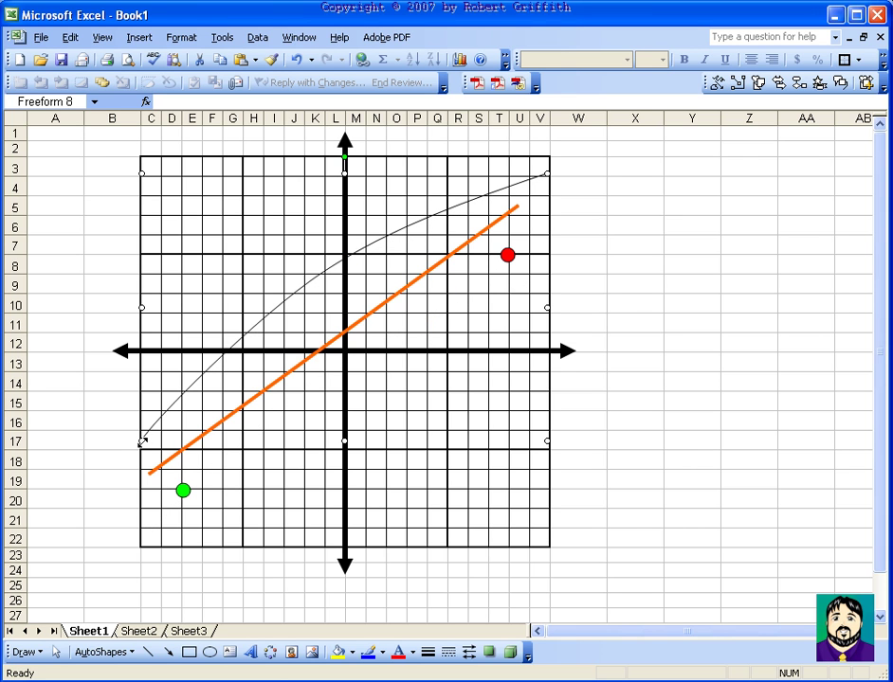
drag(141, 441, 140, 545)
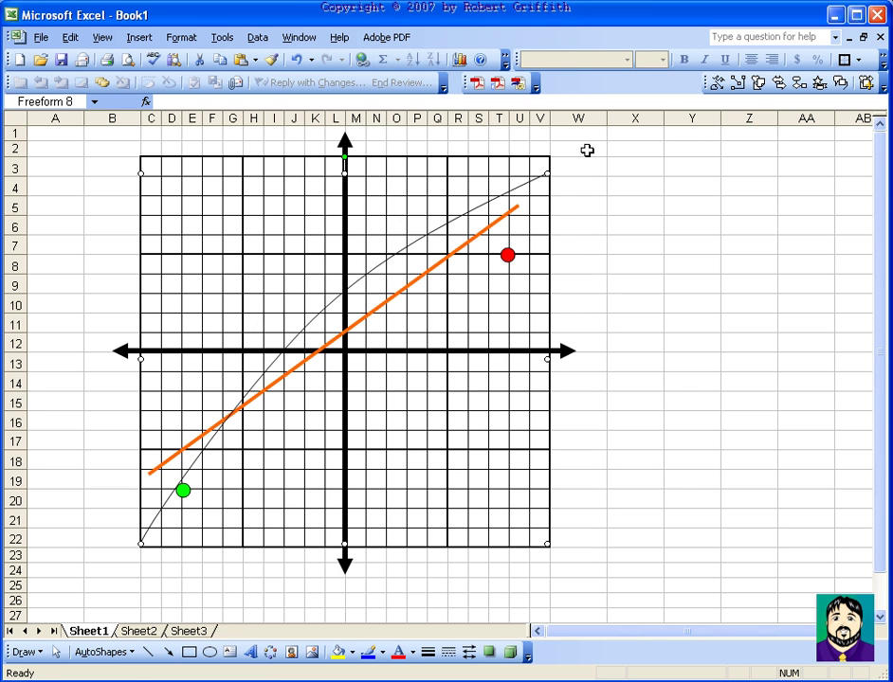
- Format the curve with a 4 pt weight and a dark purple-blue line colour
double_click(520, 188)
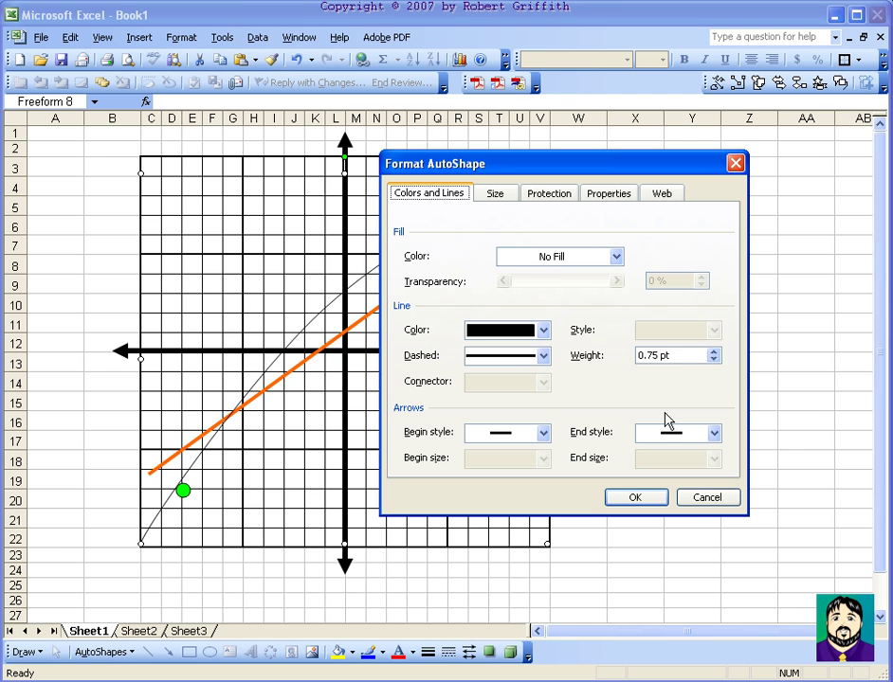
click(687, 356)
text(4)
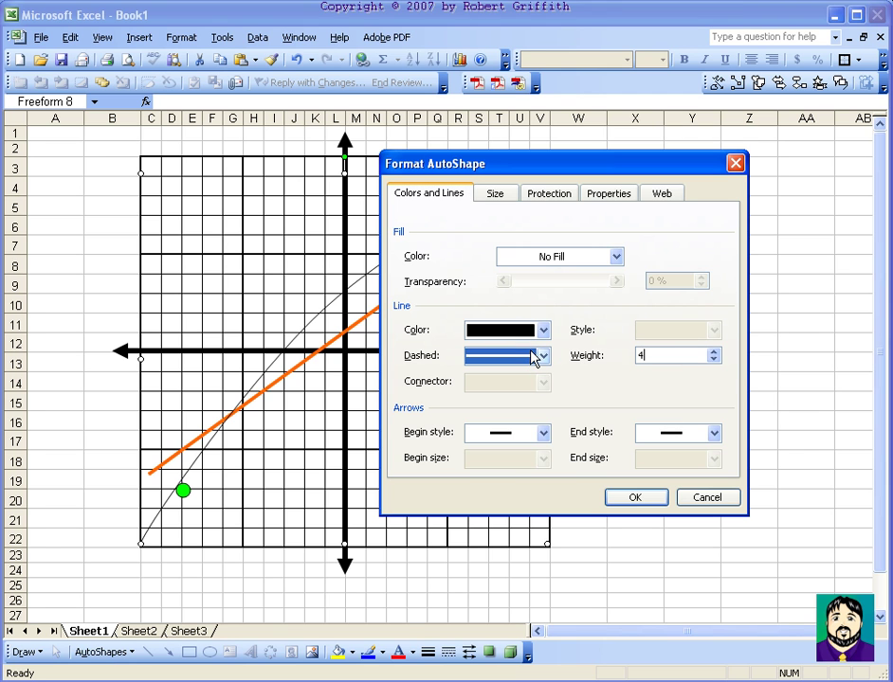
key(Tab)
click(499, 328)
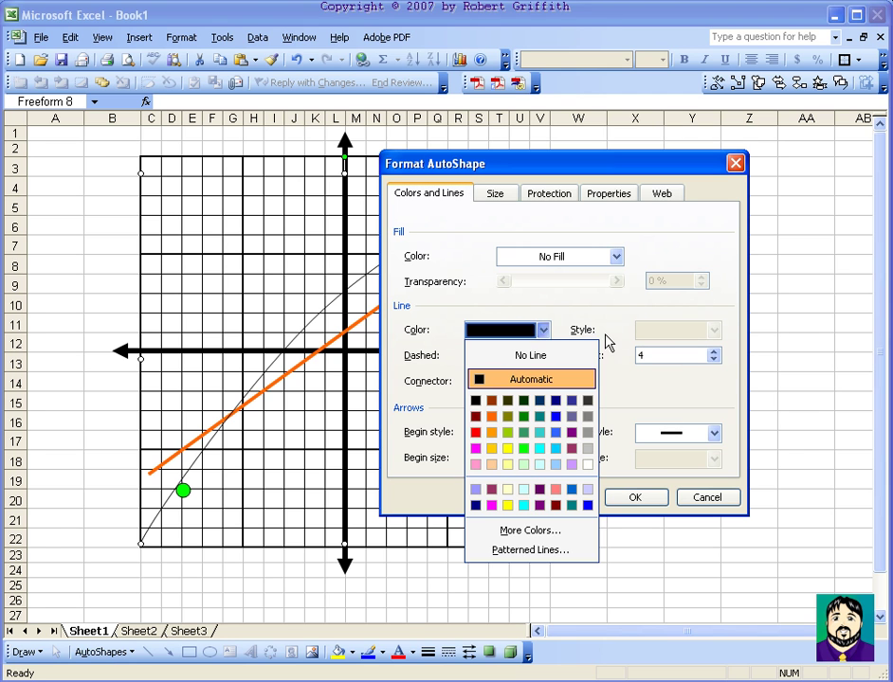
click(571, 401)
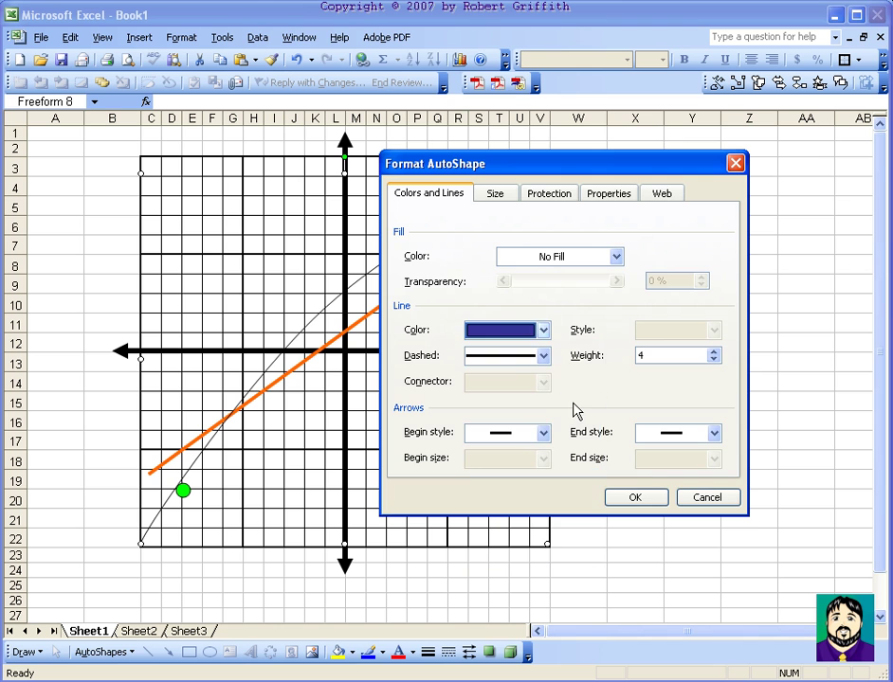
click(635, 496)
click(670, 231)
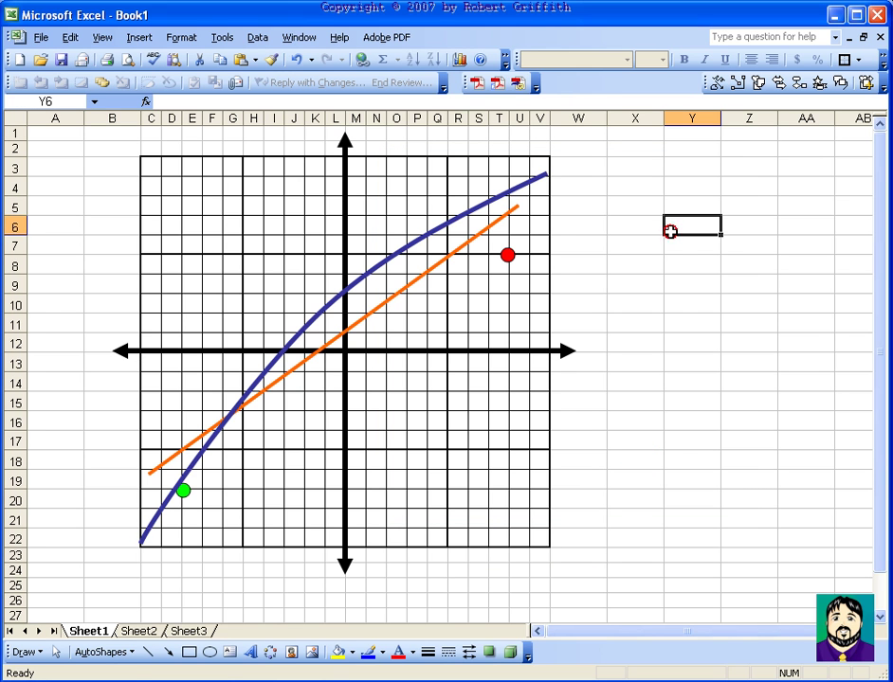
click(450, 224)
click(640, 201)
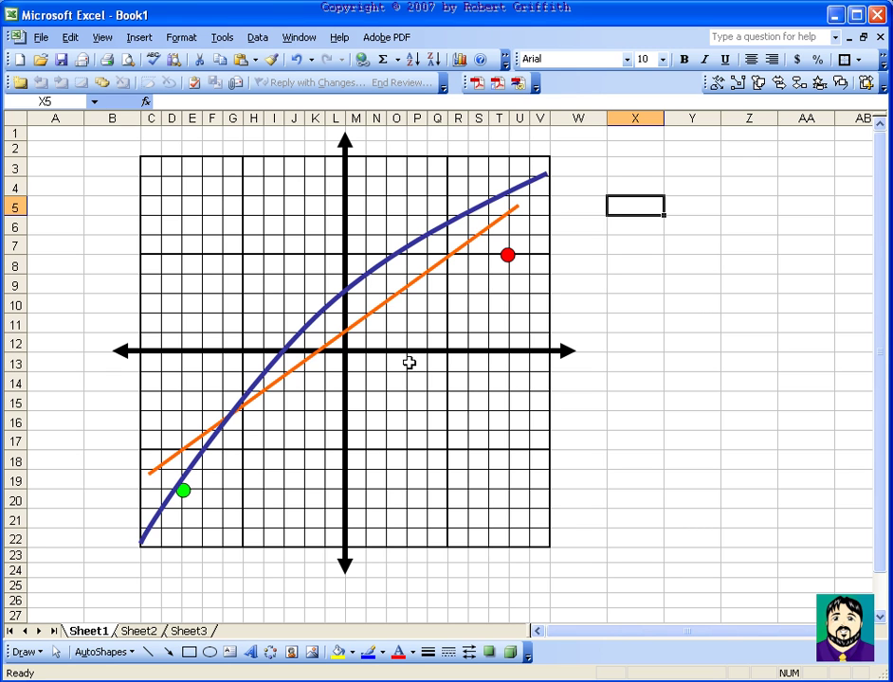
- Draw a large circle on the left side of Sheet2
click(135, 631)
click(187, 206)
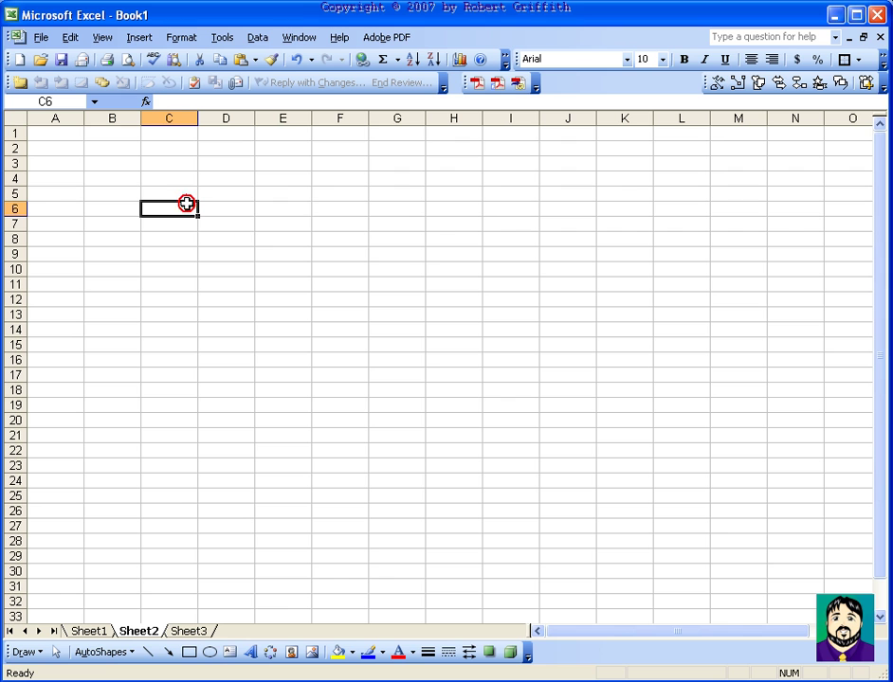
click(210, 652)
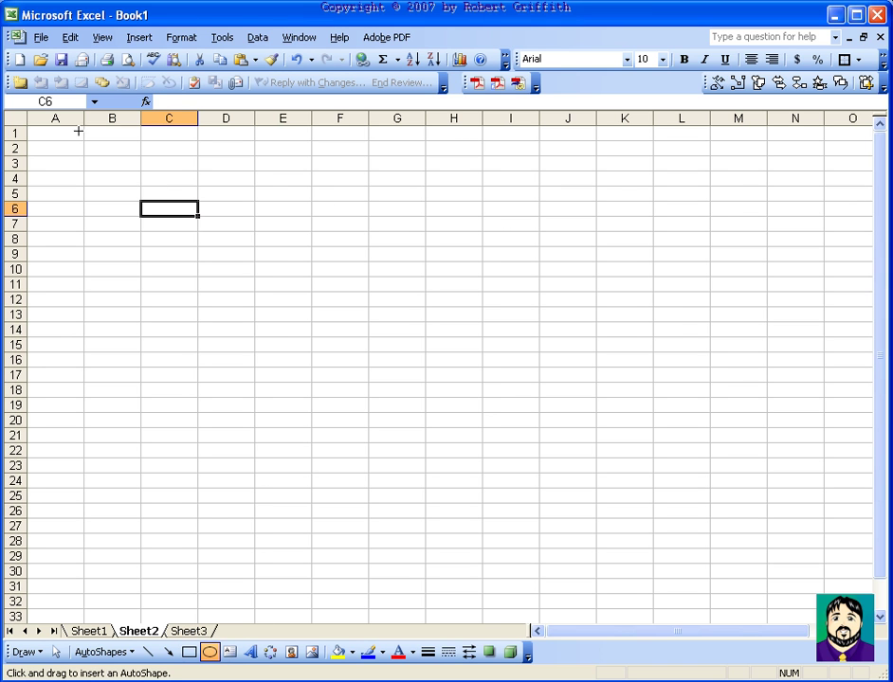
drag(48, 148, 407, 527)
- Duplicate the circle with Ctrl+D and move the copy right so the two overlap
key(ctrl+d)
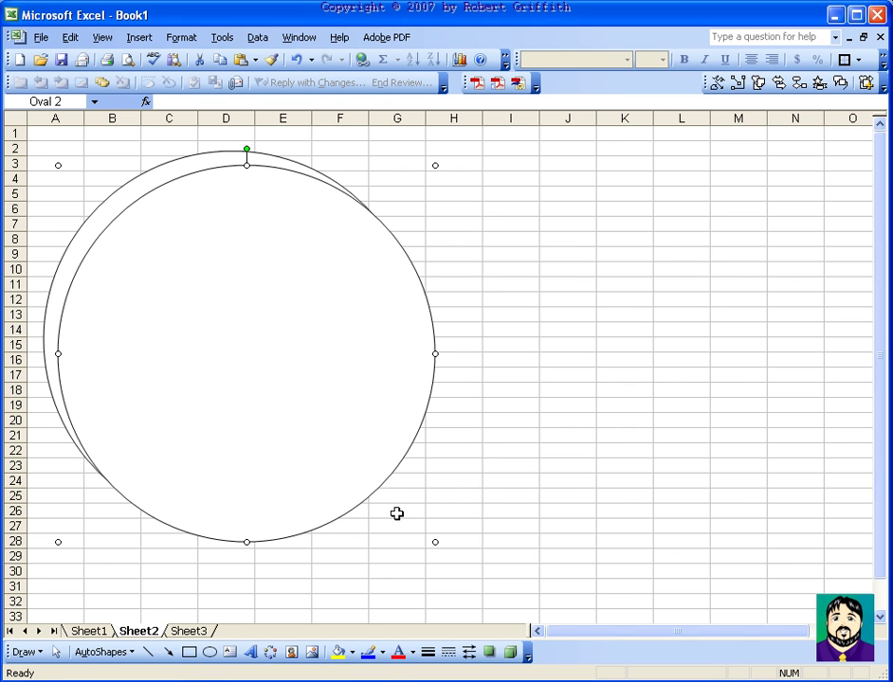
drag(224, 380, 484, 373)
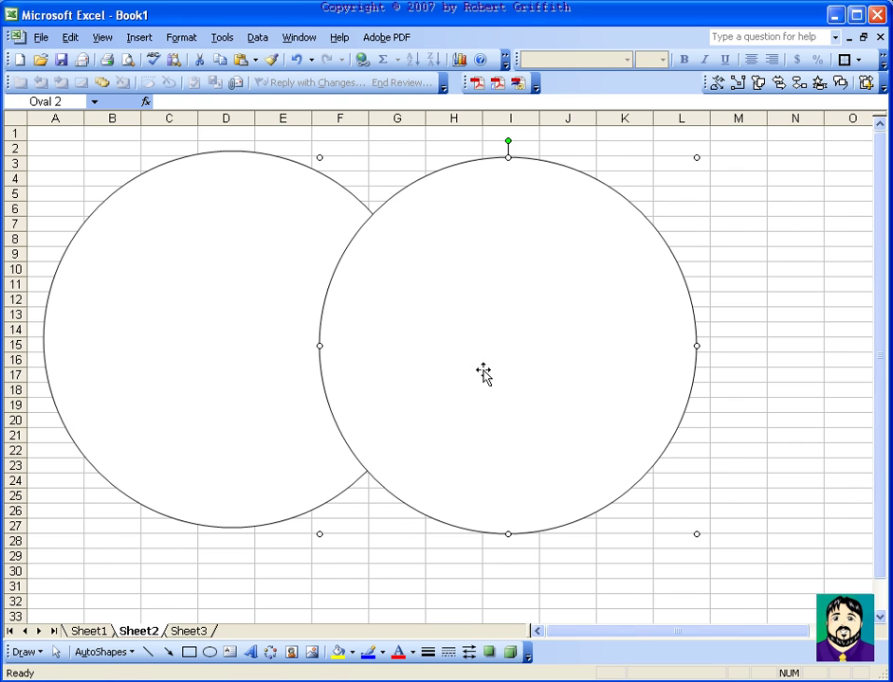
click(670, 197)
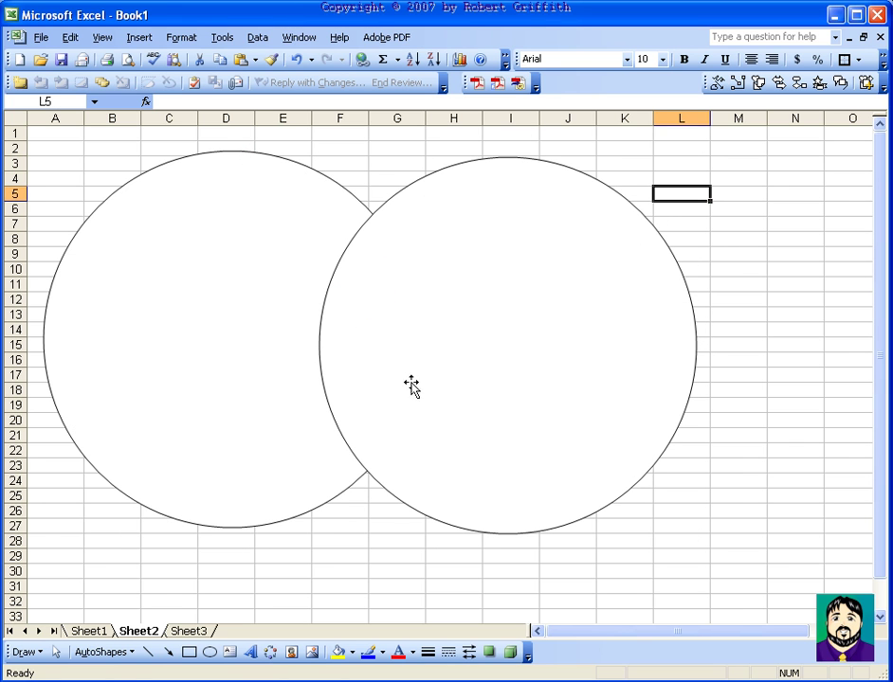
click(189, 314)
click(526, 319)
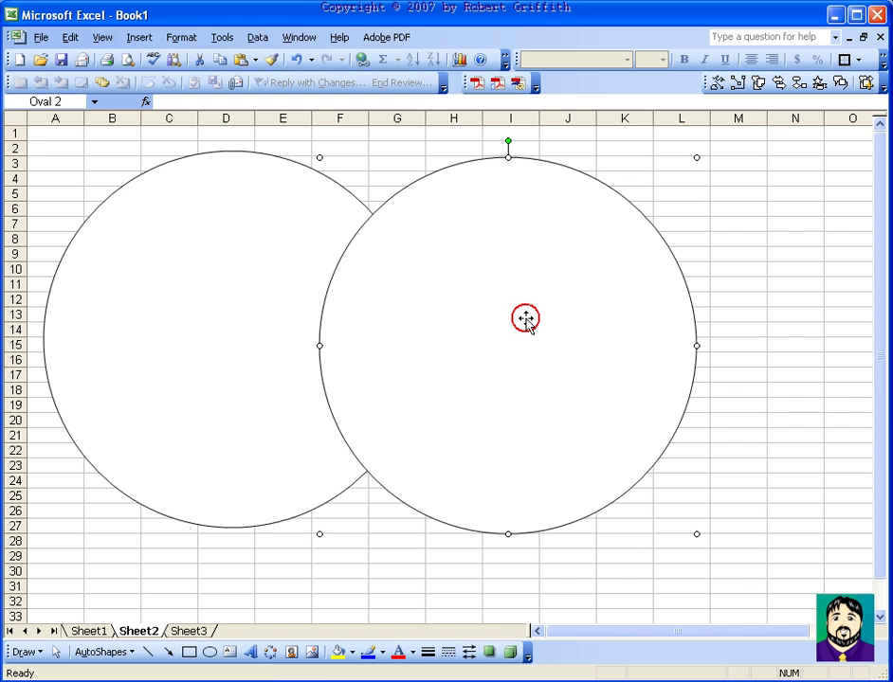
click(163, 321)
click(558, 329)
click(210, 296)
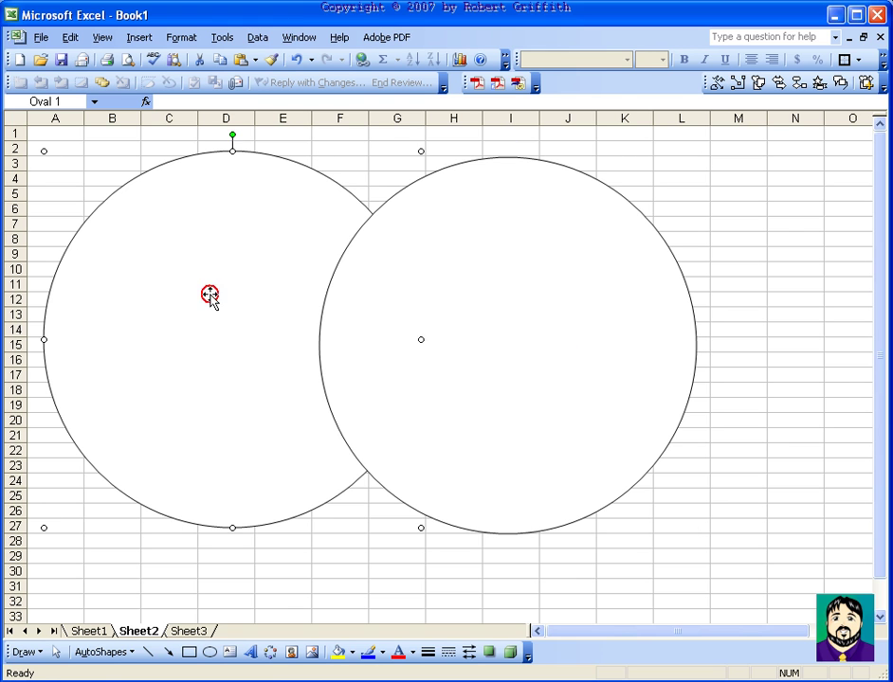
- Set the left circle's fill to No Fill
double_click(210, 295)
click(529, 258)
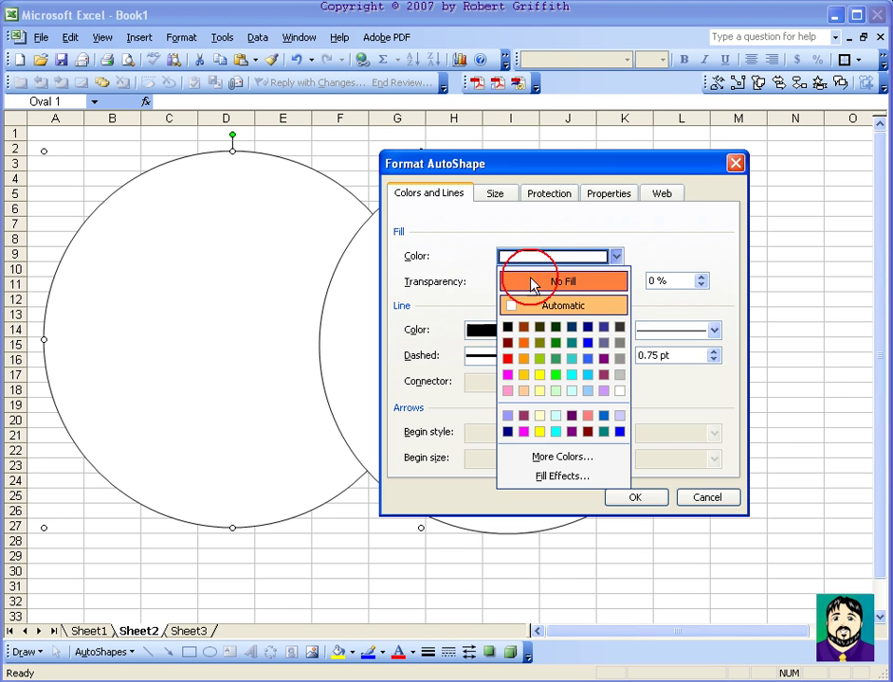
click(530, 282)
click(634, 498)
- Set the right circle's fill to No Fill as well
click(516, 273)
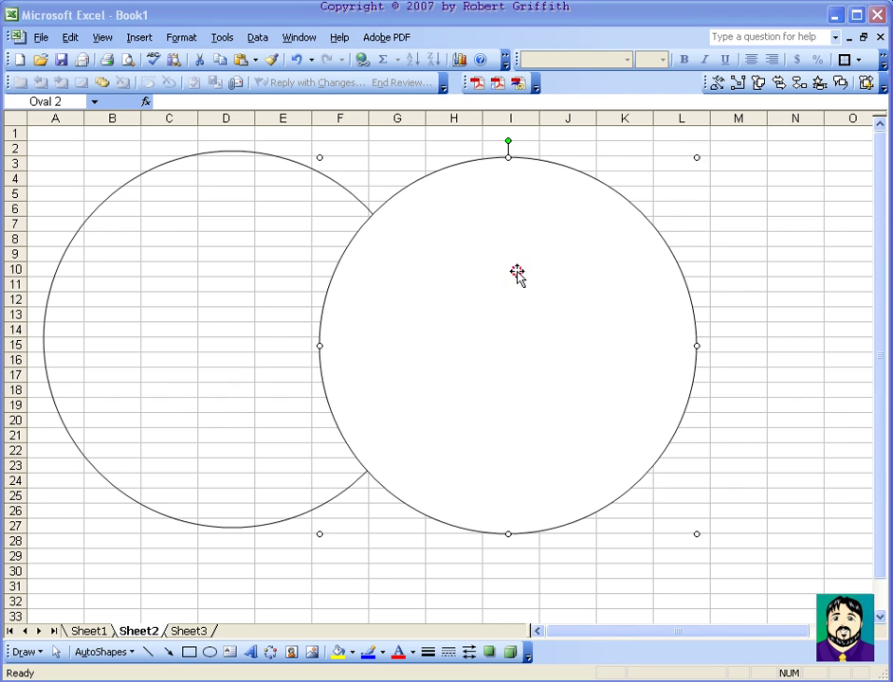
double_click(516, 273)
click(550, 258)
click(551, 283)
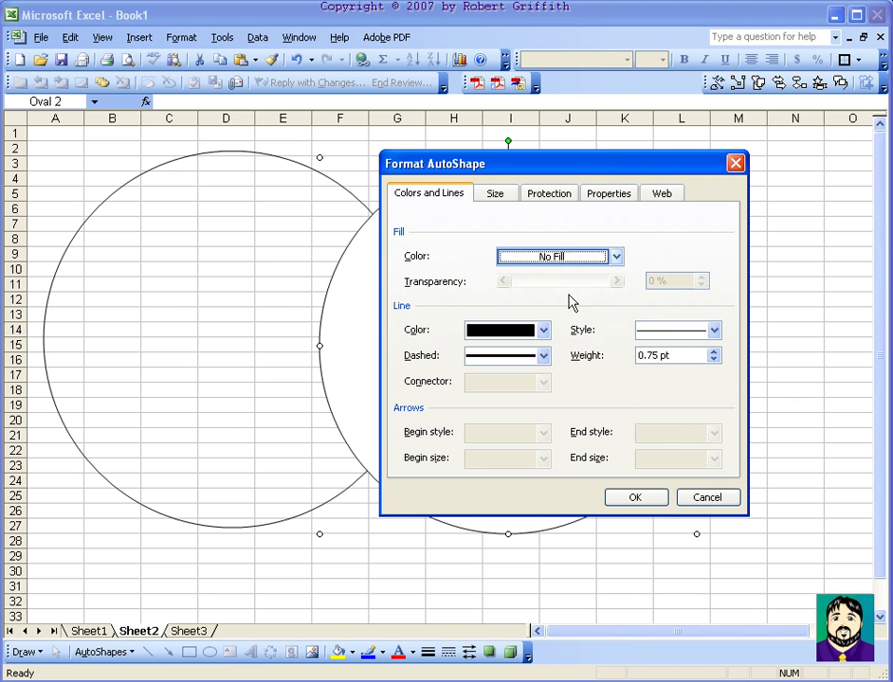
click(634, 497)
click(763, 242)
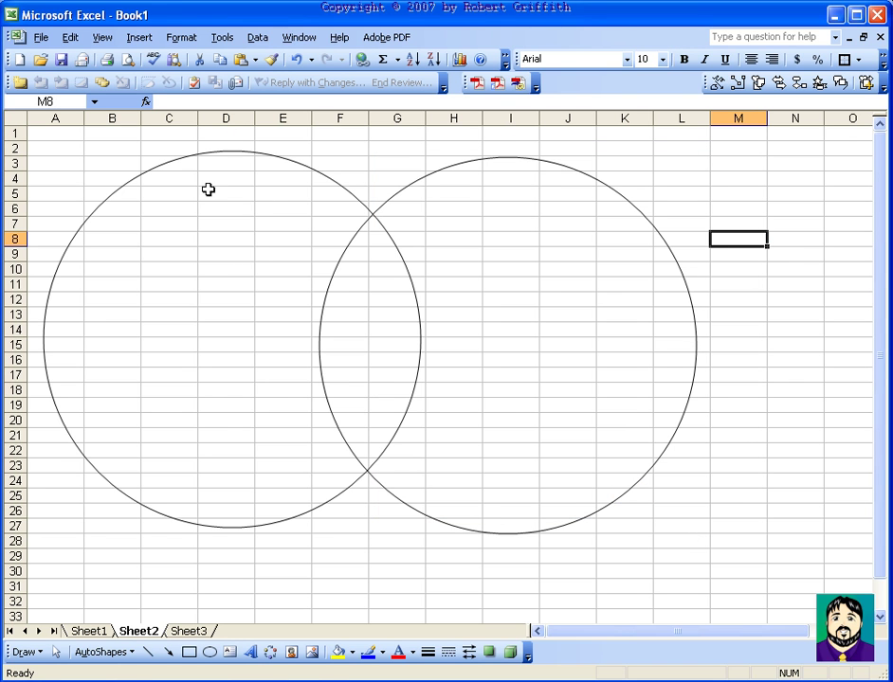
key(ctrl+a)
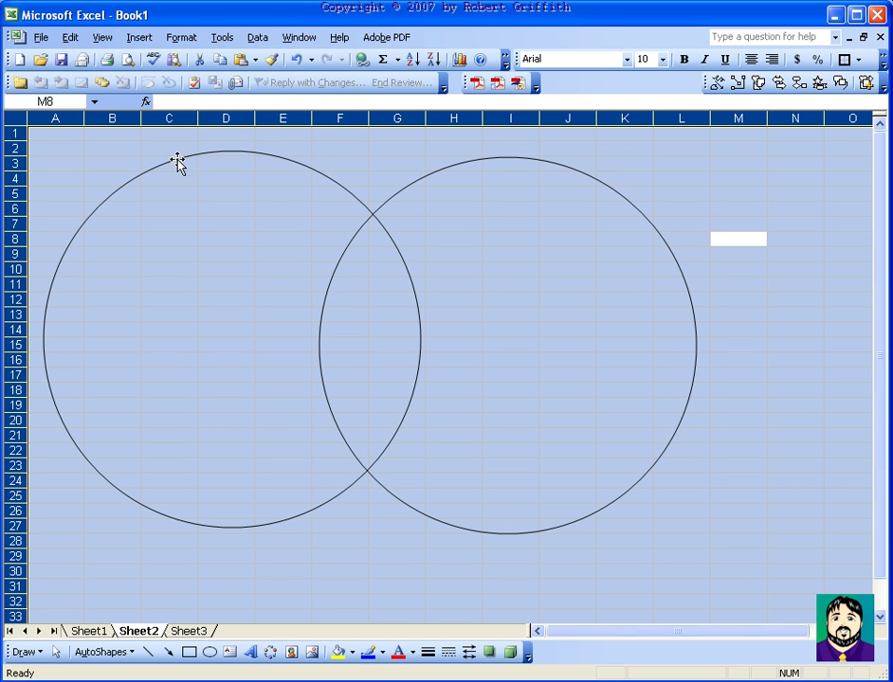
- Apply white pattern shading to all Sheet2 cells through Format Cells
click(186, 39)
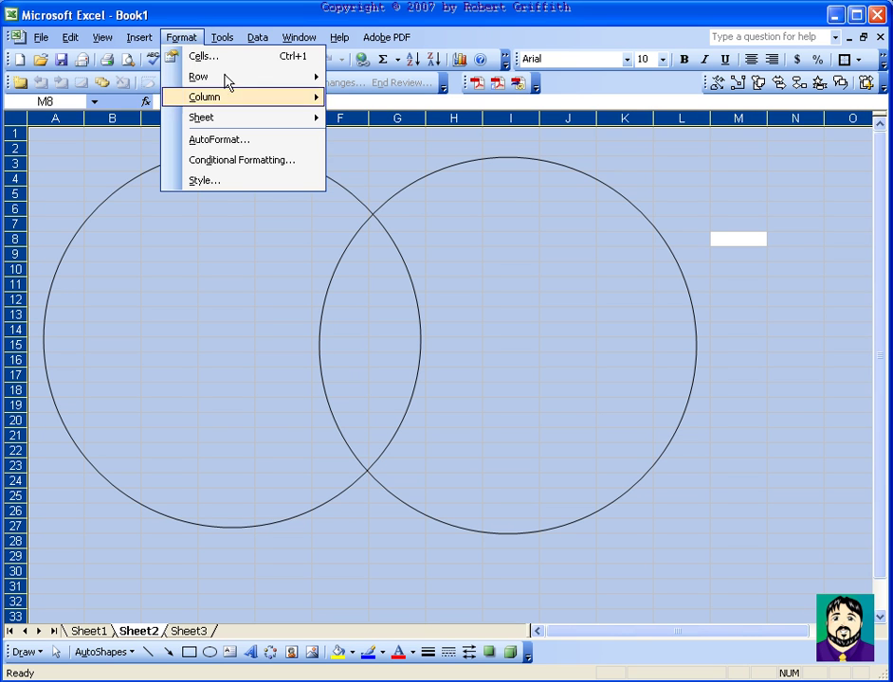
click(379, 140)
right_click(381, 139)
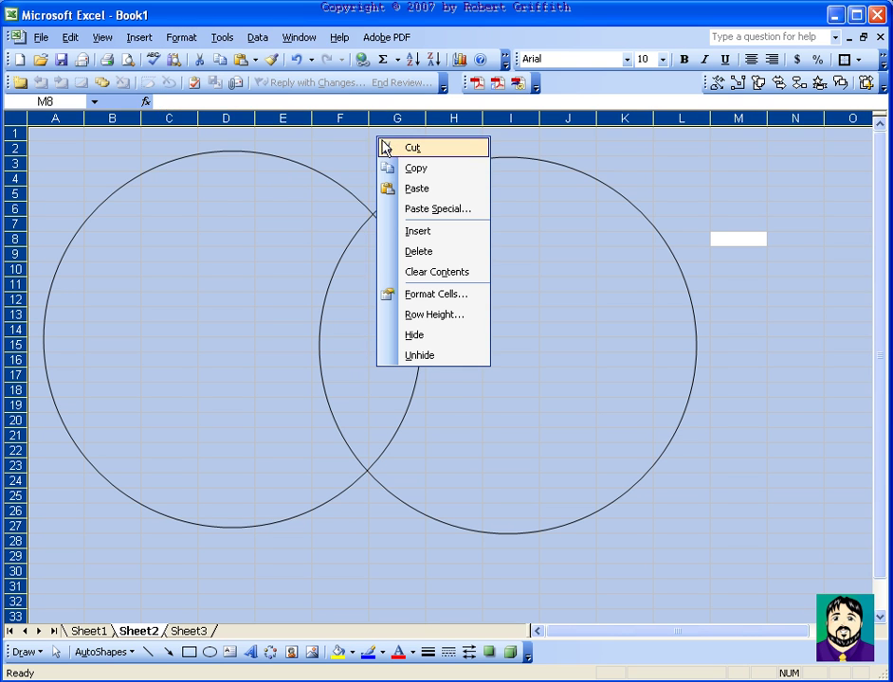
click(183, 38)
click(194, 57)
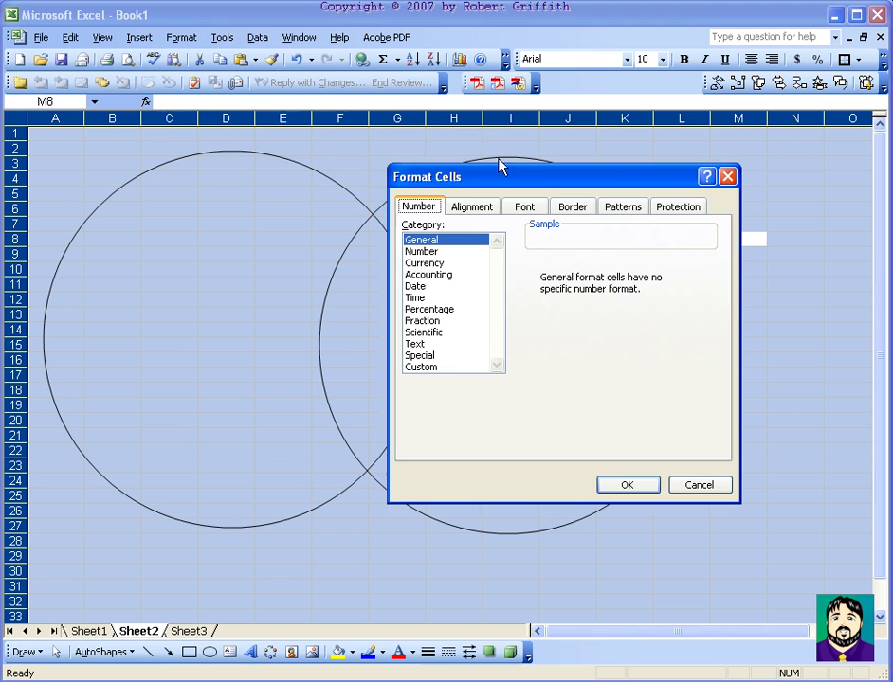
click(630, 208)
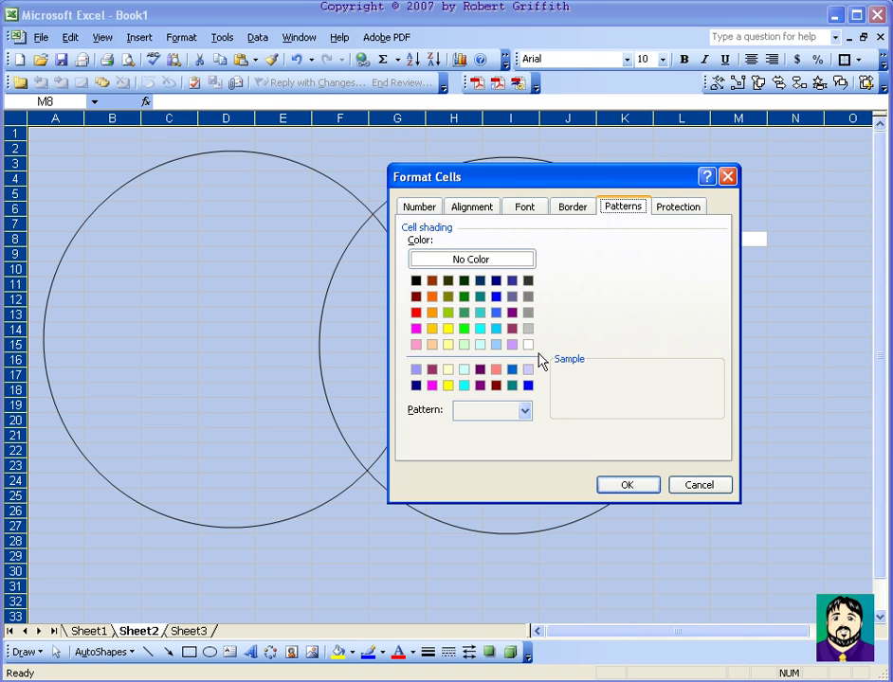
click(528, 345)
click(629, 485)
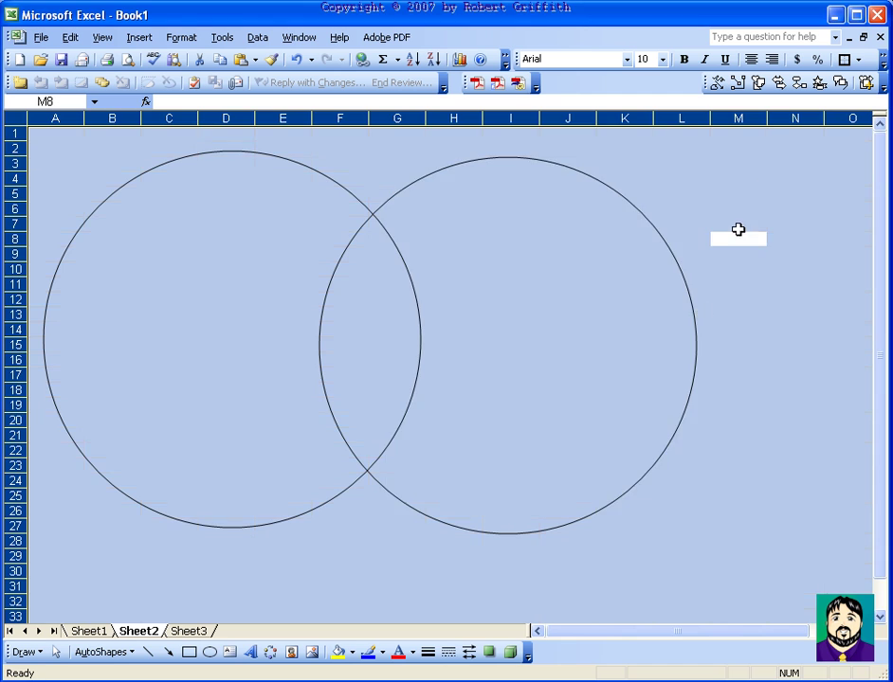
click(772, 177)
- Enter the label 'USA' in cell I2 above the right circle
click(259, 318)
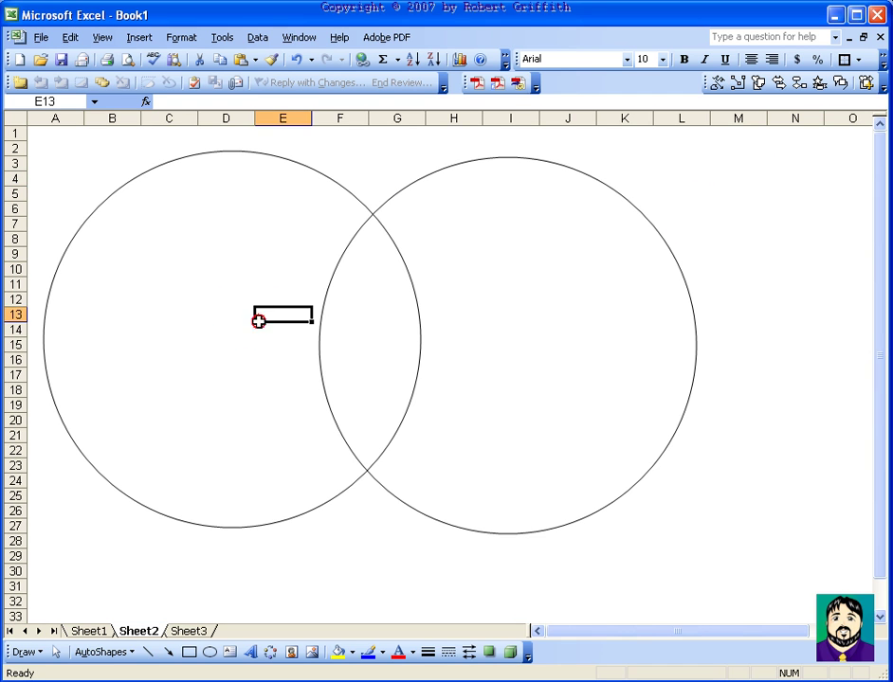
click(363, 300)
click(394, 343)
click(384, 286)
click(367, 343)
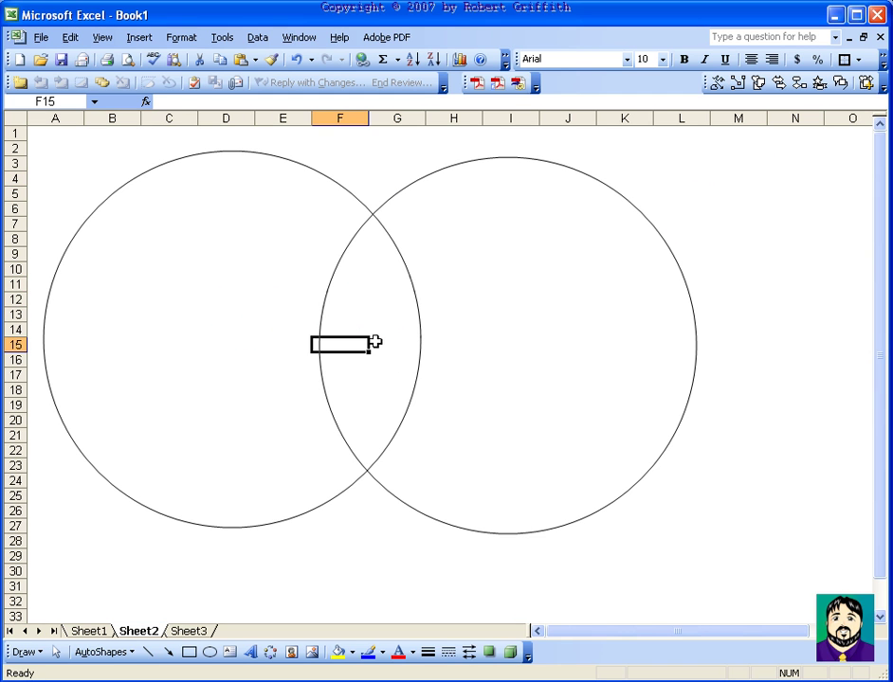
click(494, 250)
click(517, 330)
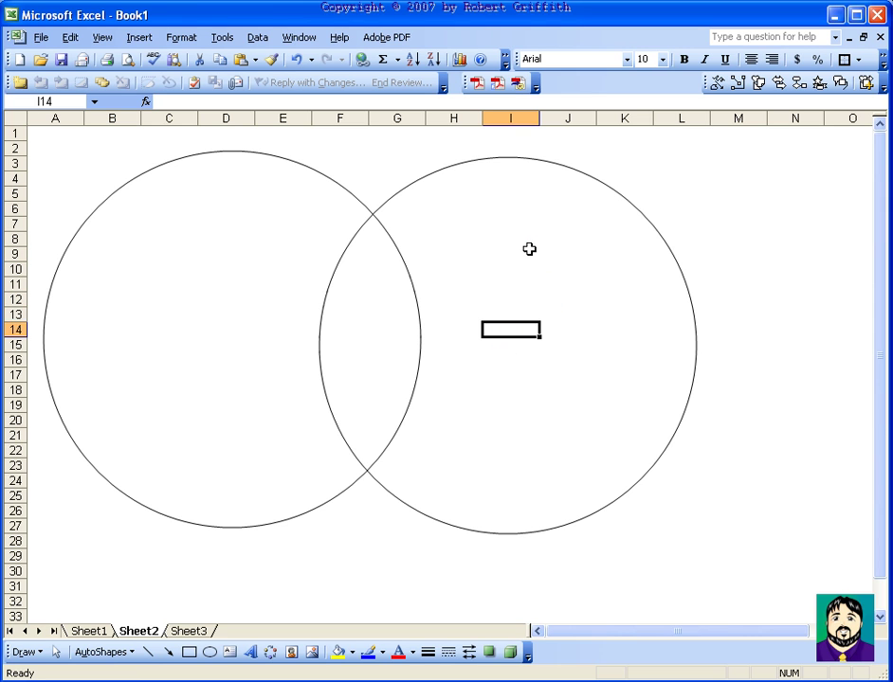
click(521, 255)
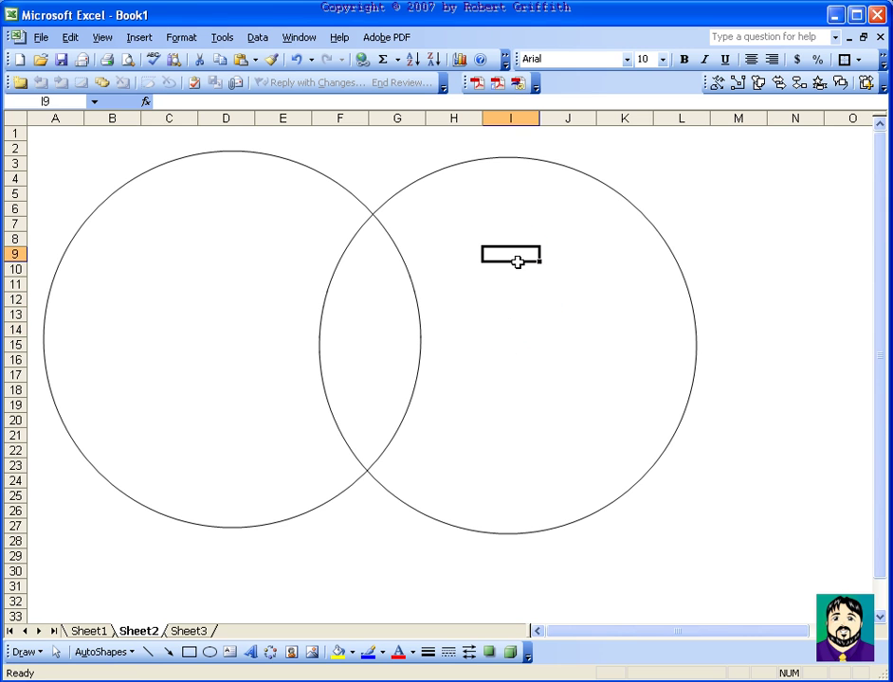
click(524, 148)
text(US)
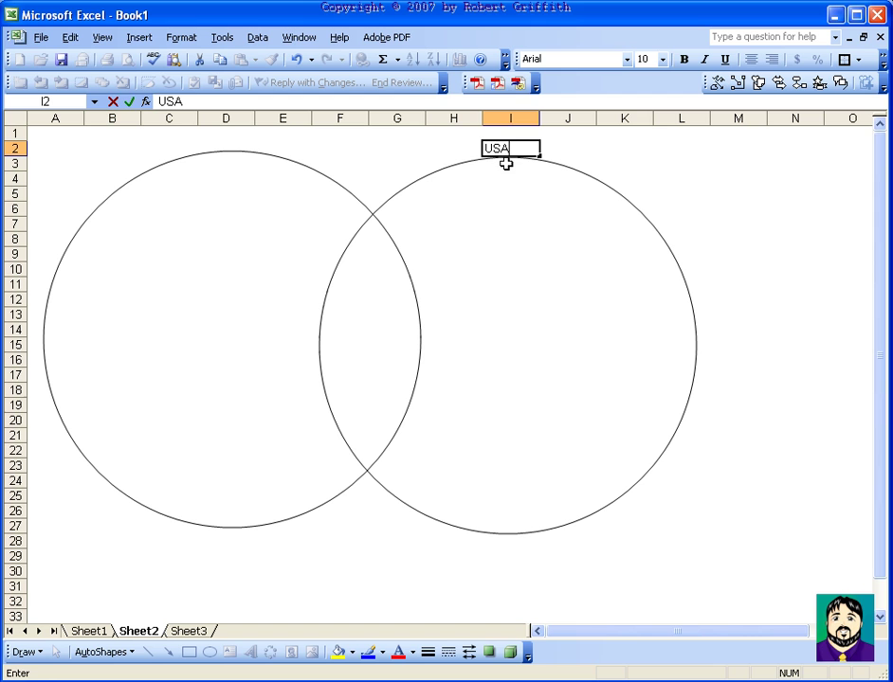
text(A)
- Enter the label 'JAPAN' in cell D2 above the left circle
click(231, 146)
text(J)
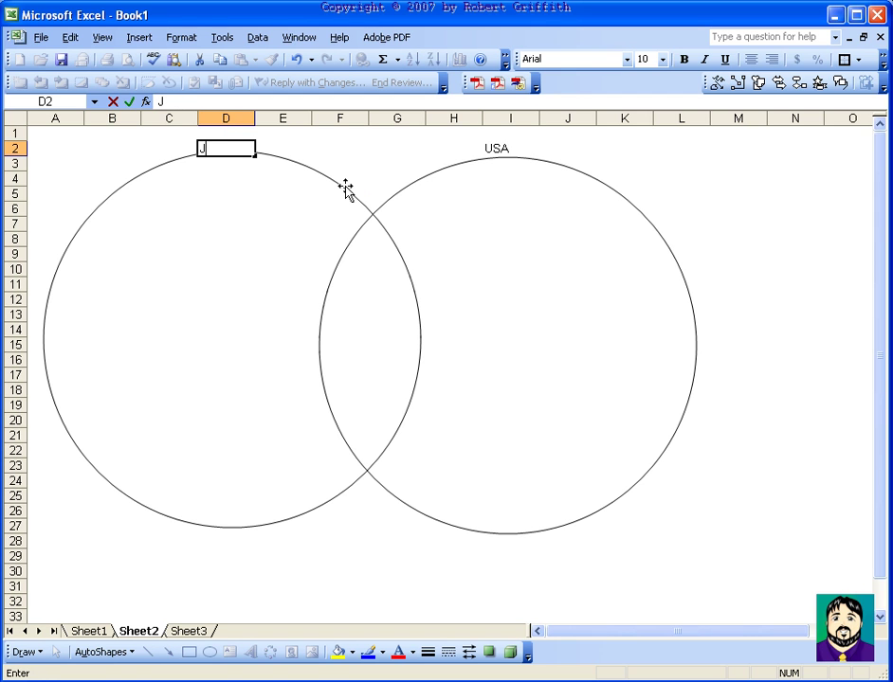
text(APAN)
key(Return)
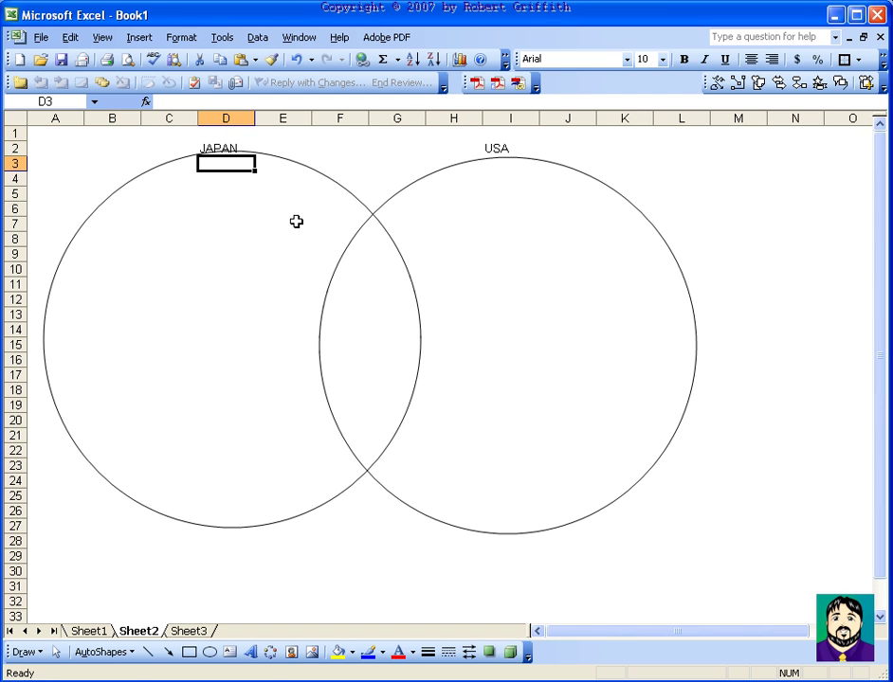
click(155, 281)
click(180, 346)
click(207, 239)
click(206, 373)
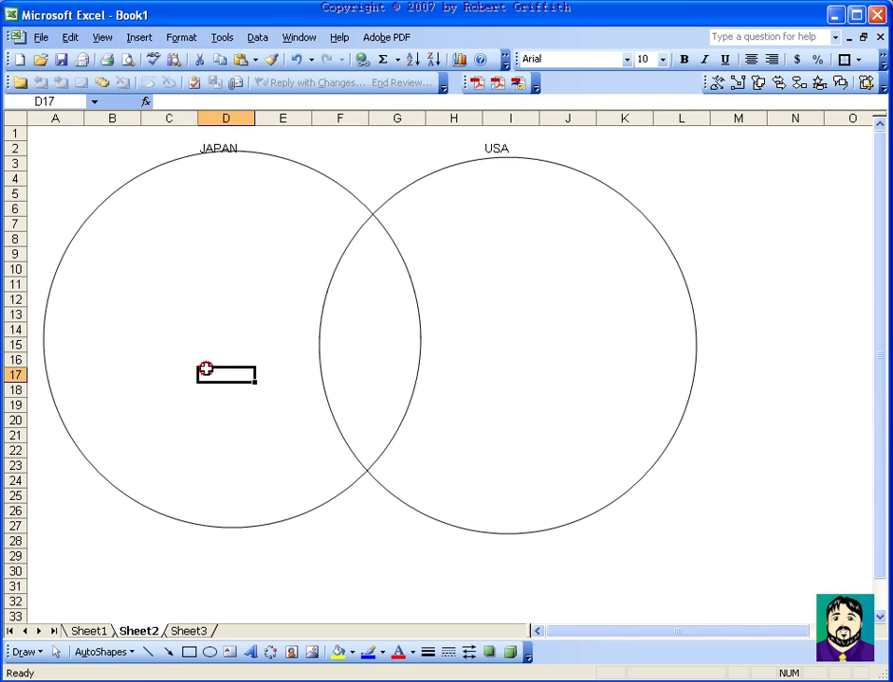
click(366, 290)
click(370, 348)
click(341, 373)
click(510, 298)
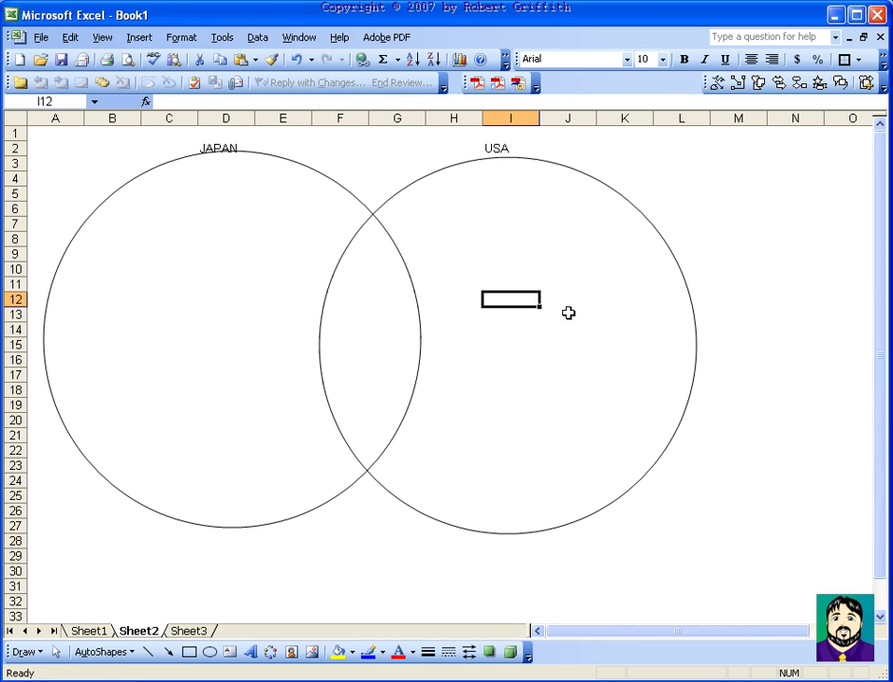
click(687, 202)
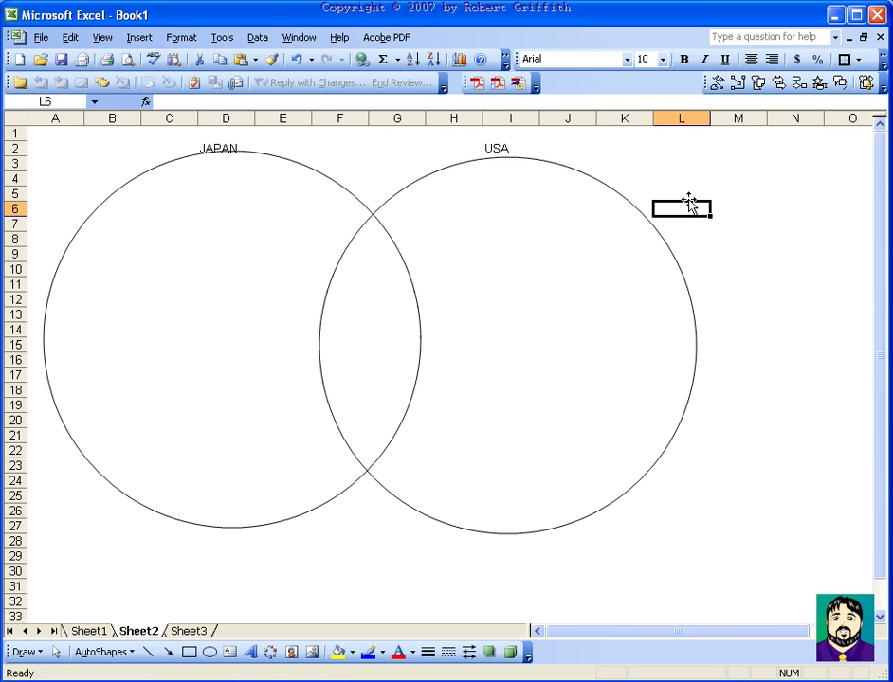
click(612, 191)
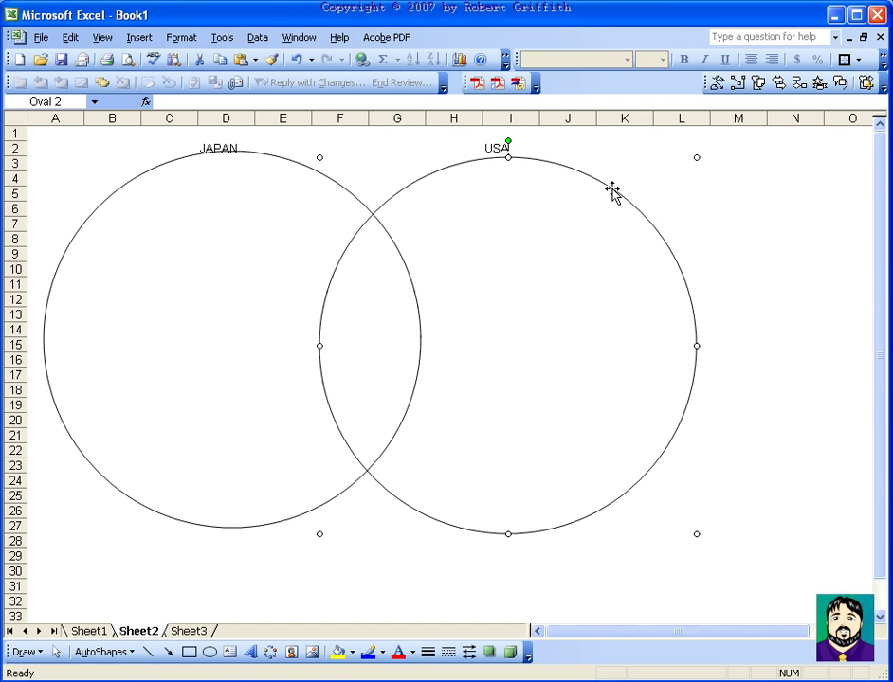
- Duplicate the JAPAN circle and move the copy down to overlap both circles' bottoms
click(107, 488)
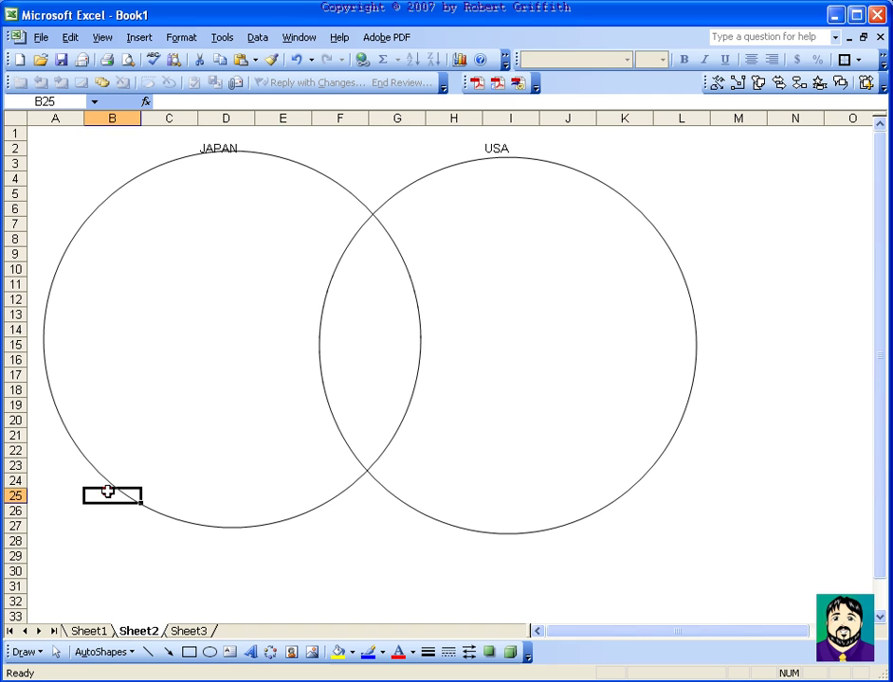
click(107, 488)
key(ctrl+d)
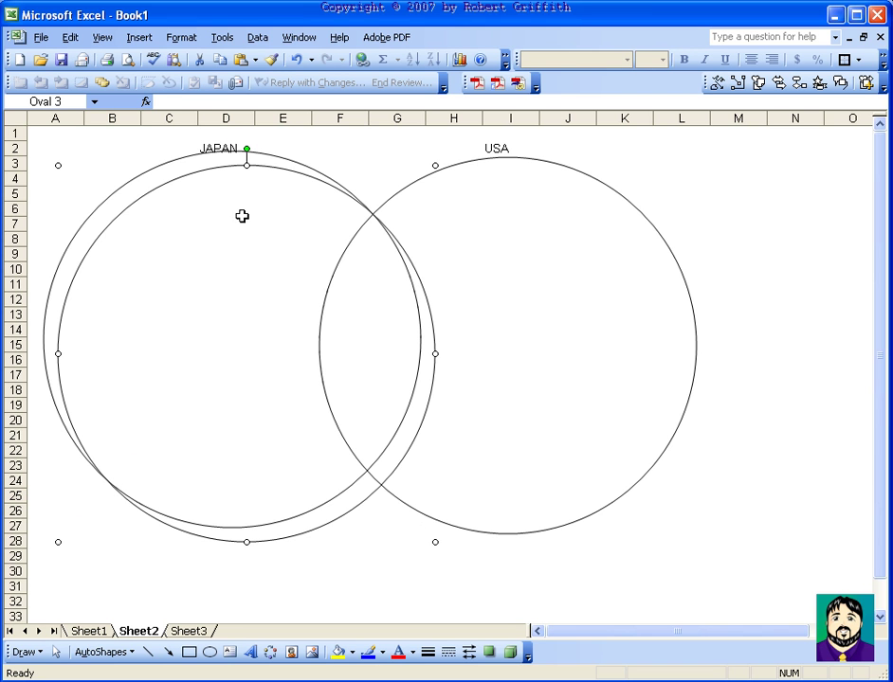
drag(282, 170, 416, 354)
scroll(672, 393, down, 2)
scroll(678, 394, up, 2)
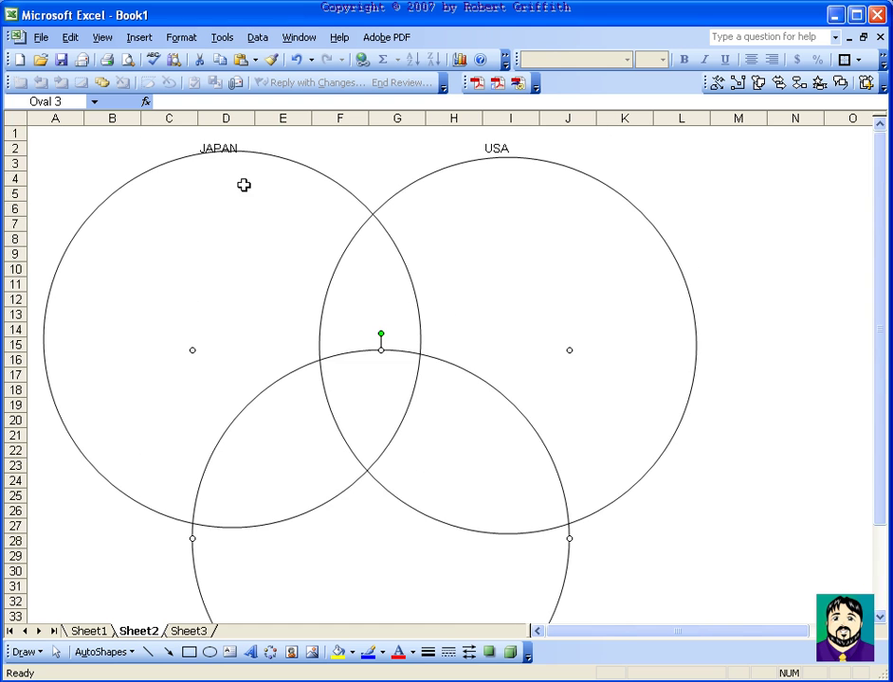
scroll(557, 196, down, 3)
- Return to Sheet1 to view the finished graph
click(358, 236)
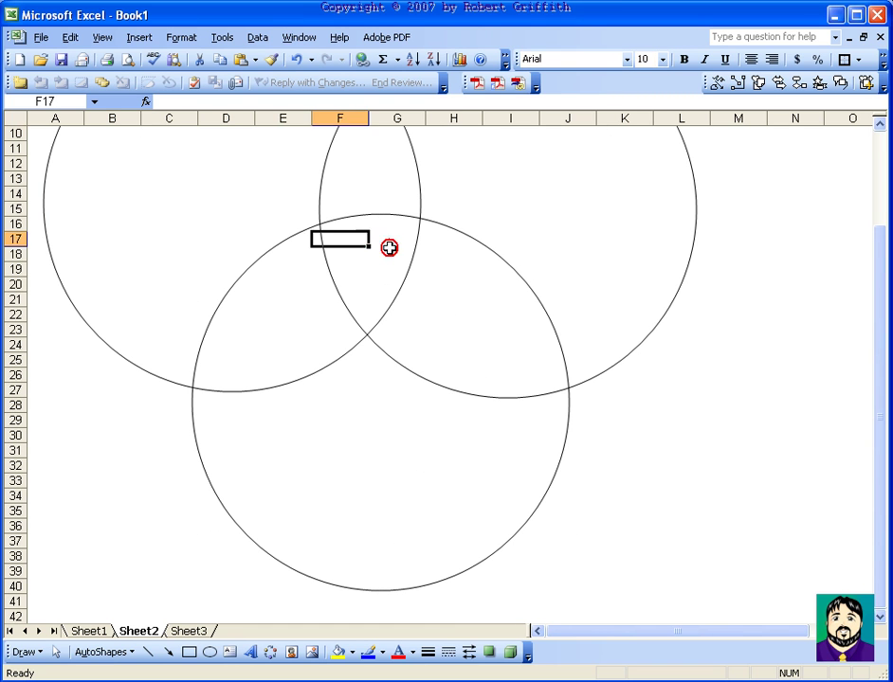
click(388, 254)
click(388, 239)
click(289, 311)
click(526, 330)
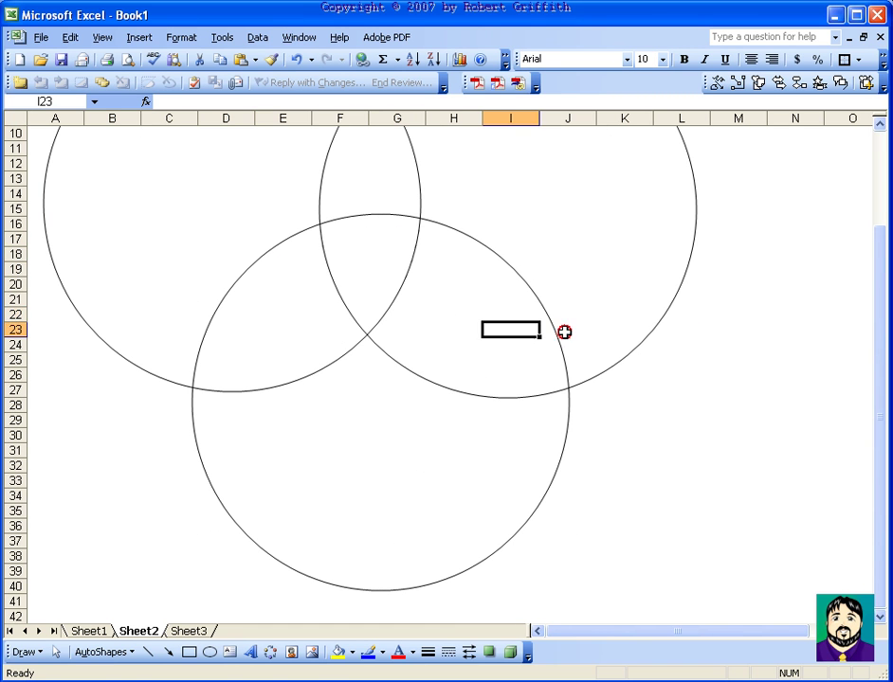
scroll(663, 322, up, 3)
click(750, 179)
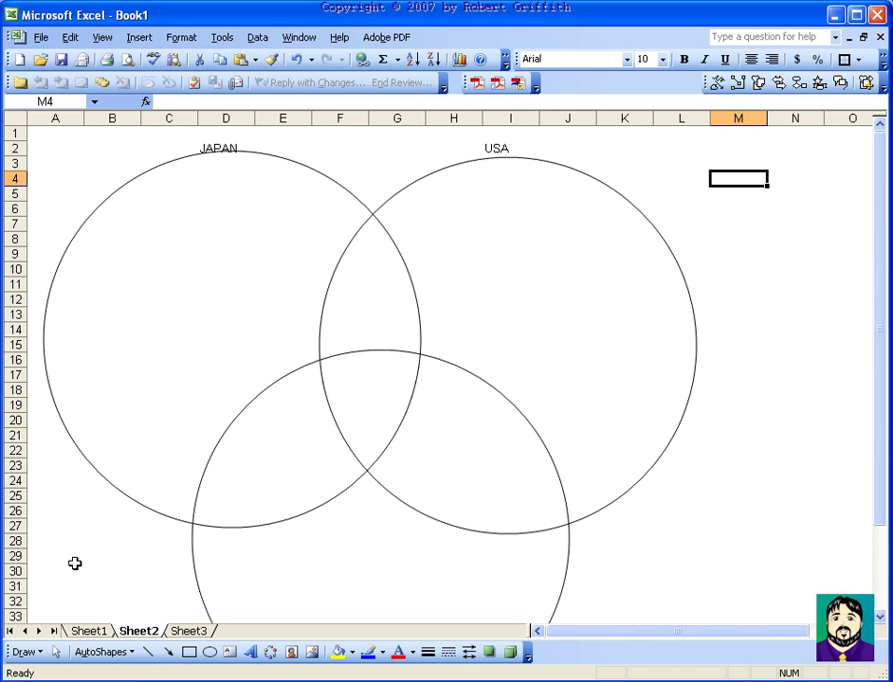
click(89, 631)
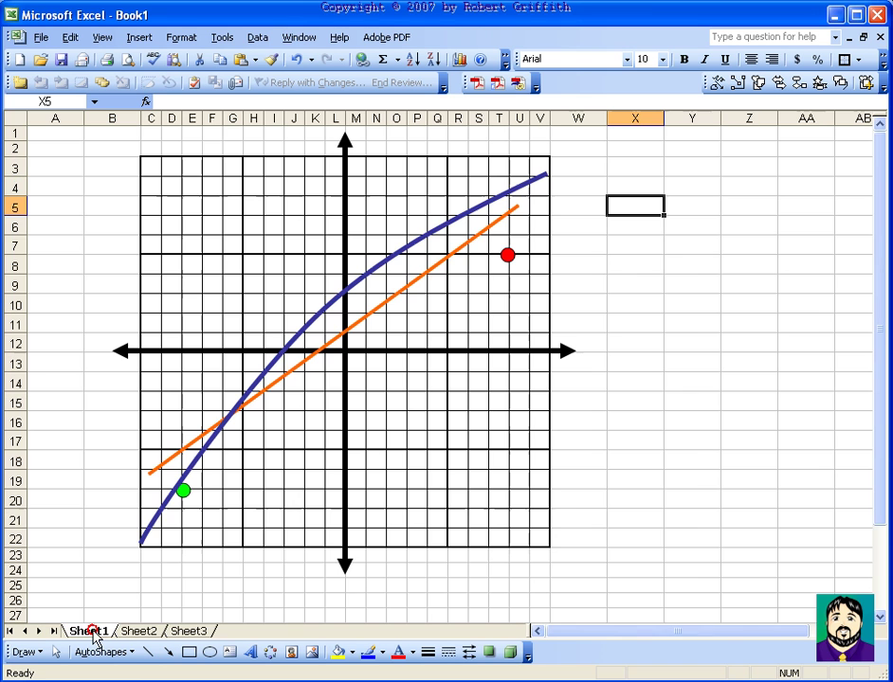
click(601, 272)
drag(602, 273, 603, 284)
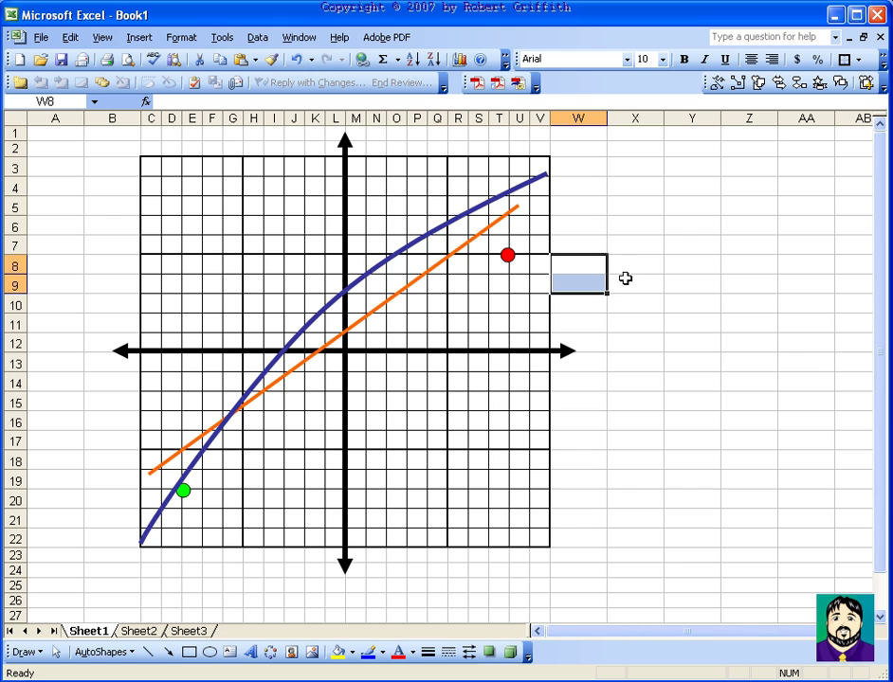
click(633, 138)
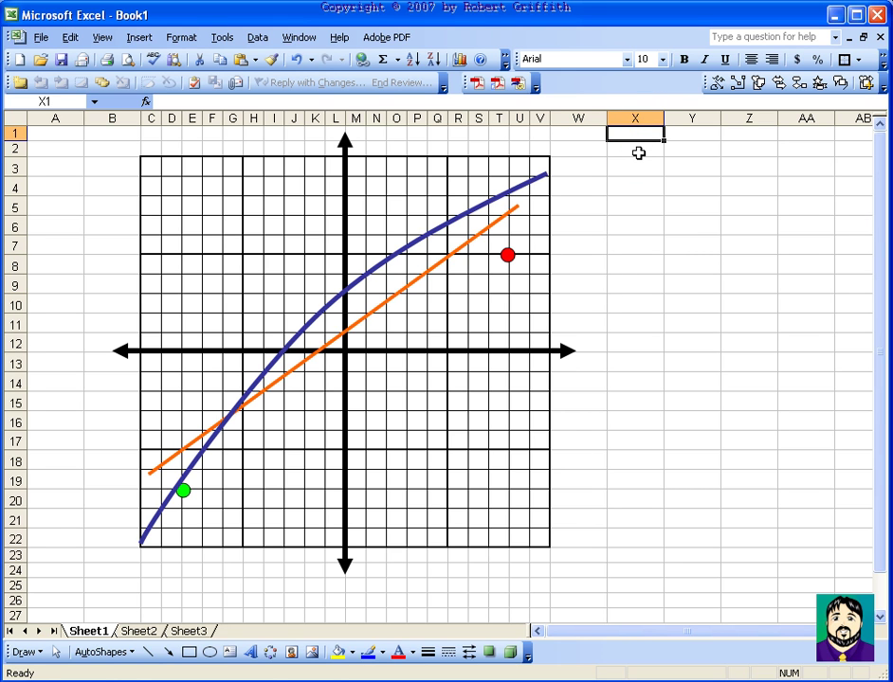